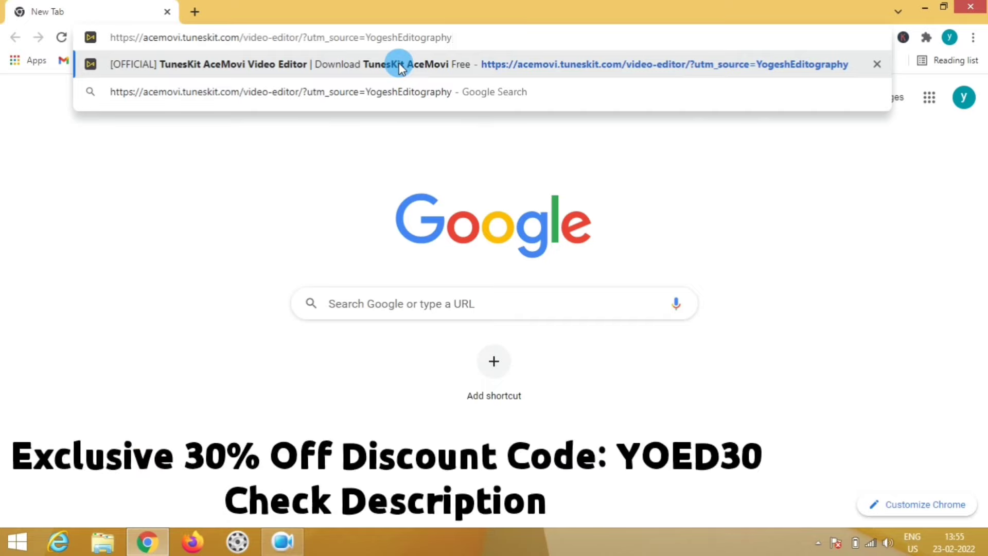
Open the TunesKit AceMovi Video Editor page at acemovi.tuneskit.com/video-editor and get the Windows free trial
{"action": "left_click", "coordinate": [401, 65]}
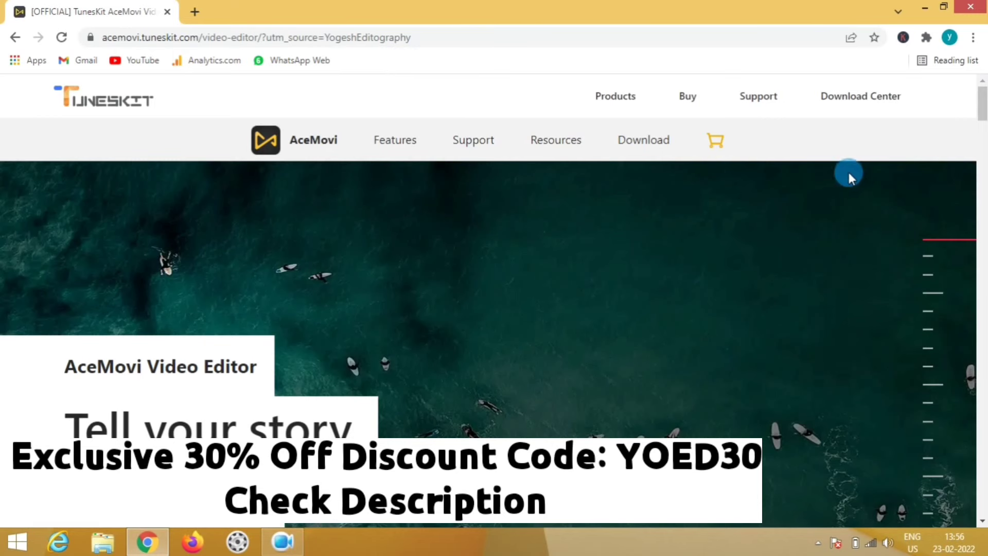
{"action": "scroll", "coordinate": [933, 103], "scroll_direction": "down", "scroll_amount": 4}
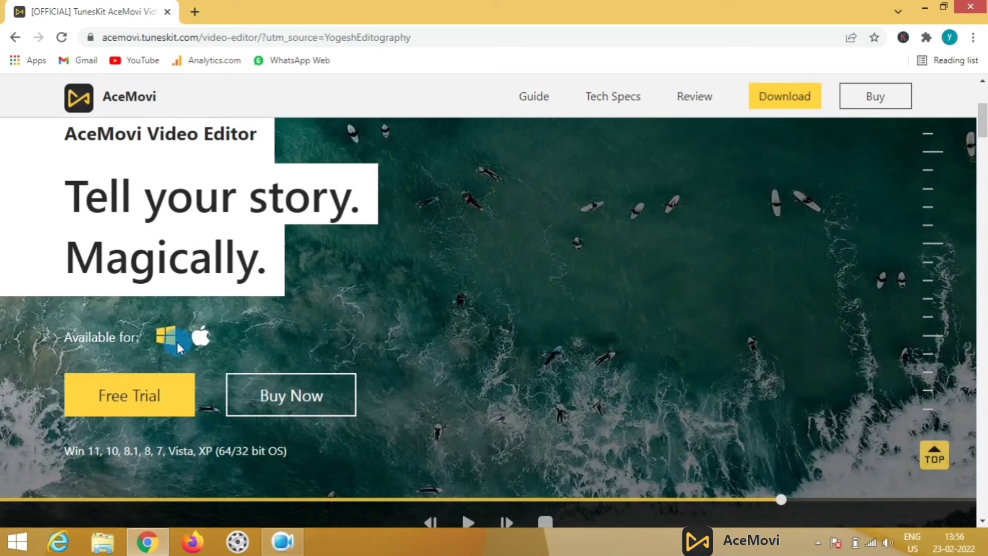
{"action": "left_click", "coordinate": [168, 399]}
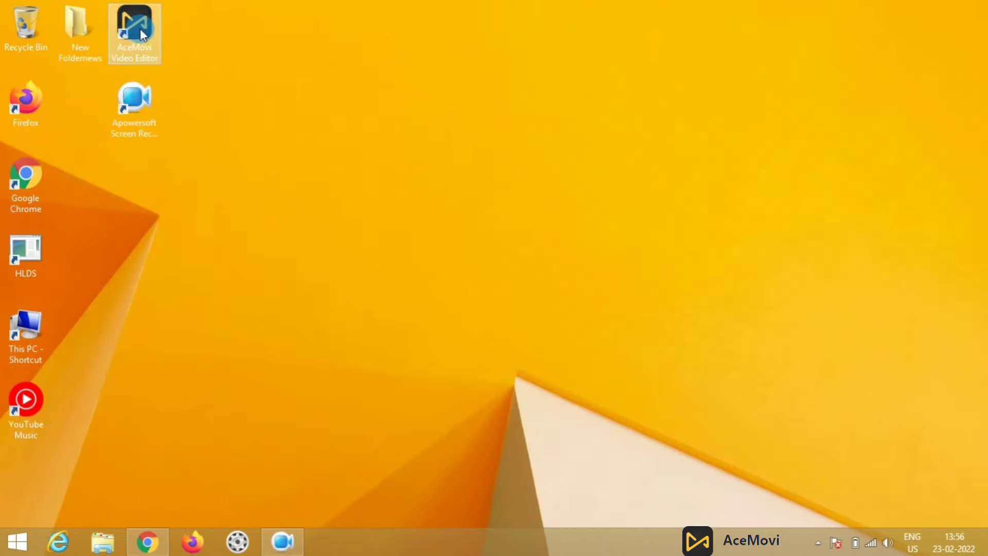
Switch to the desktop and launch AceMovi Video Editor as administrator
{"action": "right_click", "coordinate": [140, 29]}
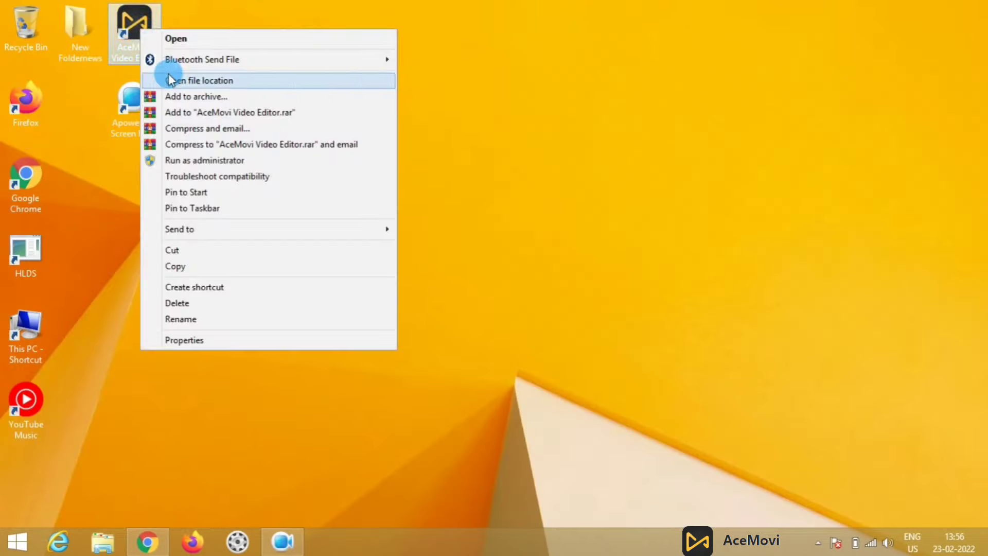
{"action": "left_click", "coordinate": [186, 164]}
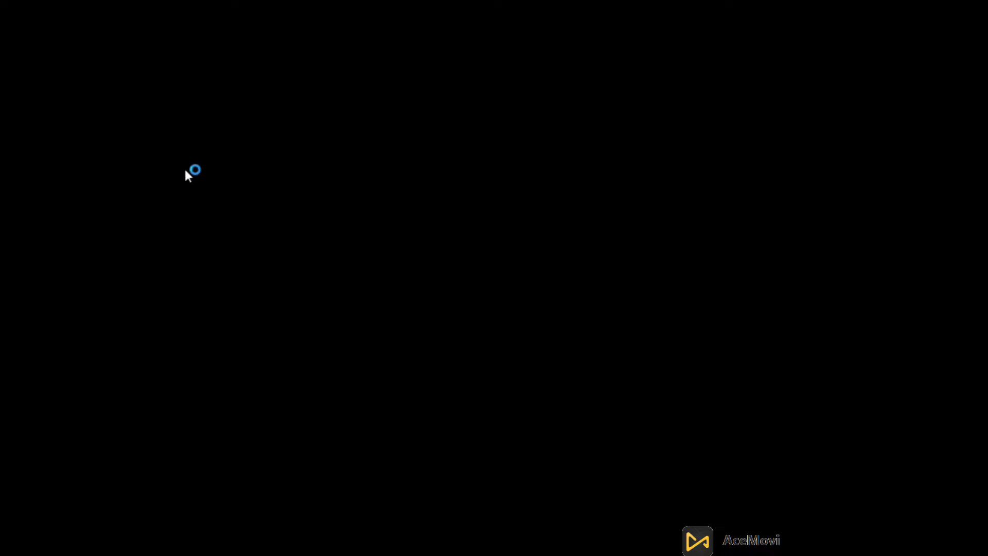
{"action": "left_click", "coordinate": [532, 307]}
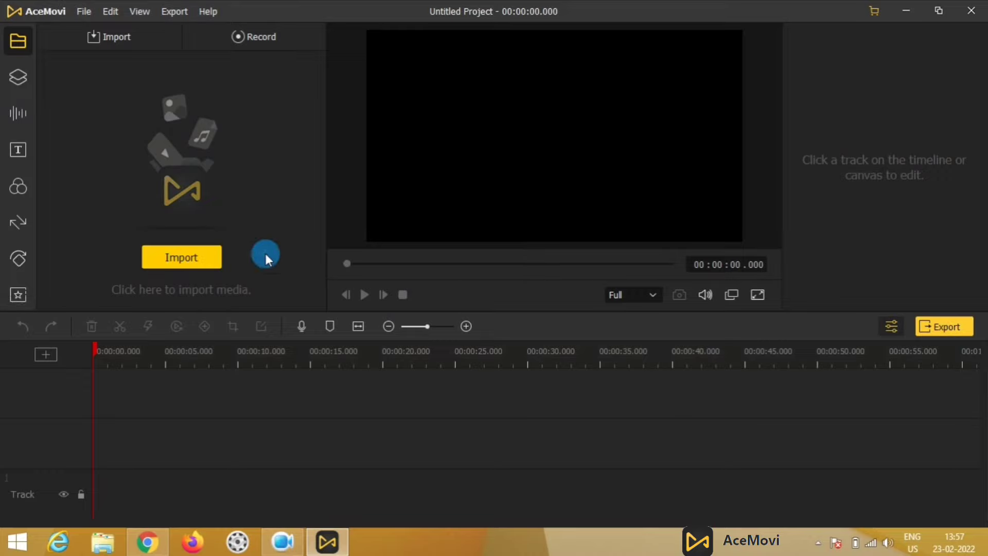
Import the tree photo and leaf video and place the pair twice on the timeline, keeping the 1280*720, 25.00 fps project settings
{"action": "left_click", "coordinate": [197, 261]}
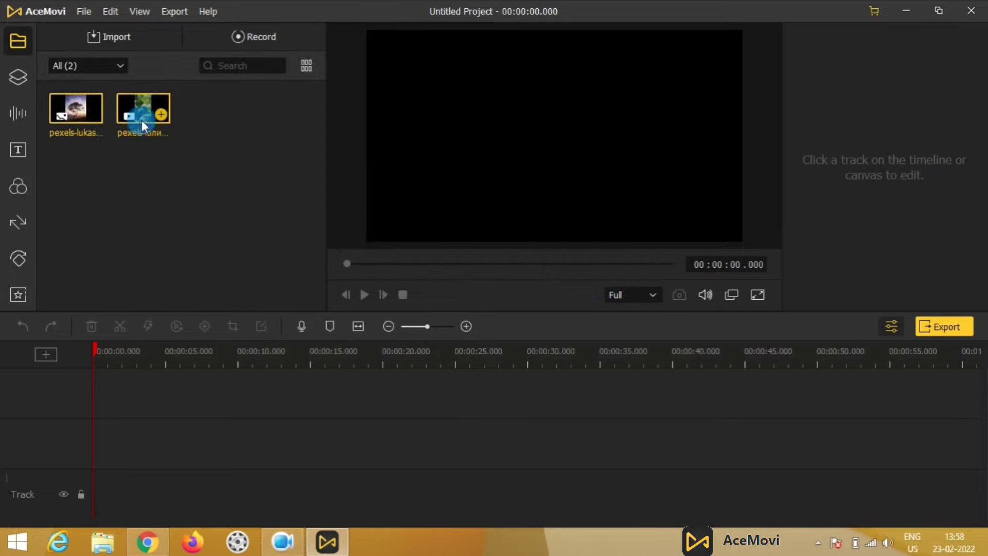
{"action": "left_click_drag", "start_coordinate": [147, 106], "coordinate": [157, 428]}
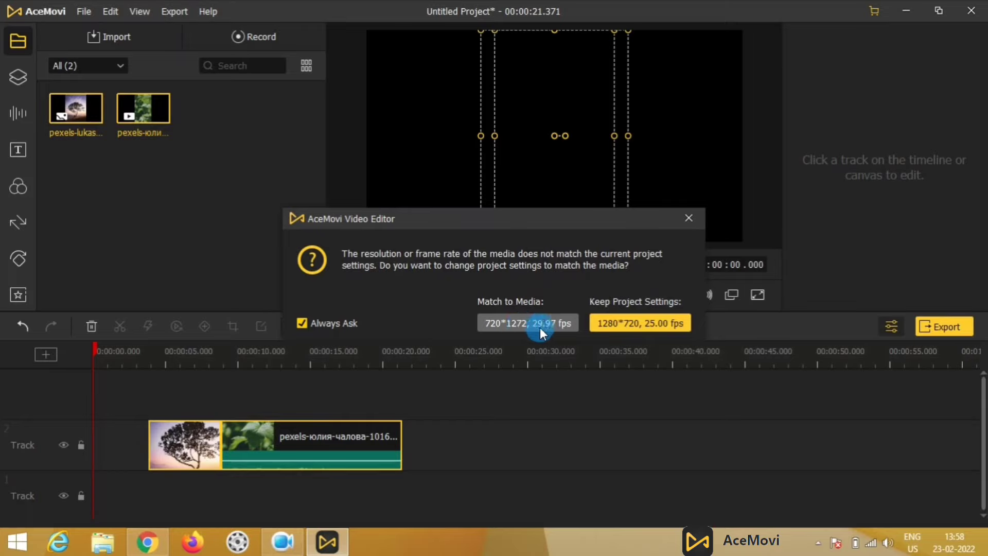
{"action": "left_click", "coordinate": [632, 323]}
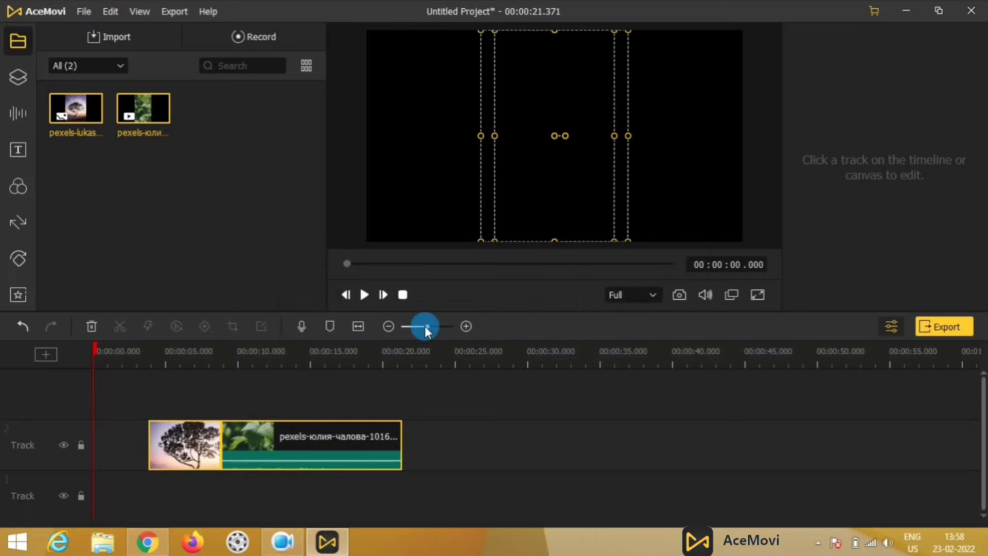
{"action": "left_click_drag", "start_coordinate": [100, 122], "coordinate": [412, 446]}
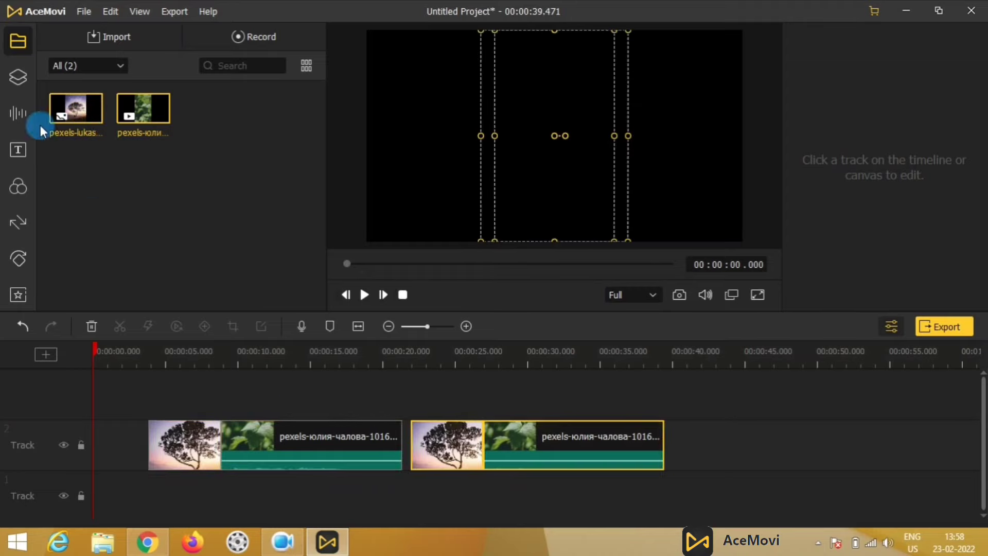
Download the Christmas Santa face sticker from the element library and add it to the timeline
{"action": "left_click", "coordinate": [17, 82]}
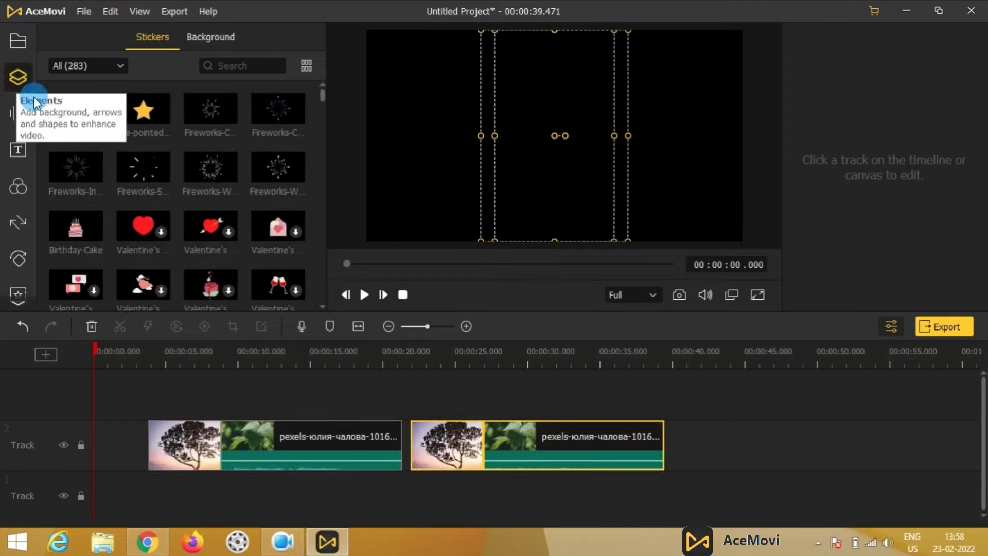
{"action": "left_click", "coordinate": [134, 183]}
{"action": "left_click", "coordinate": [128, 223]}
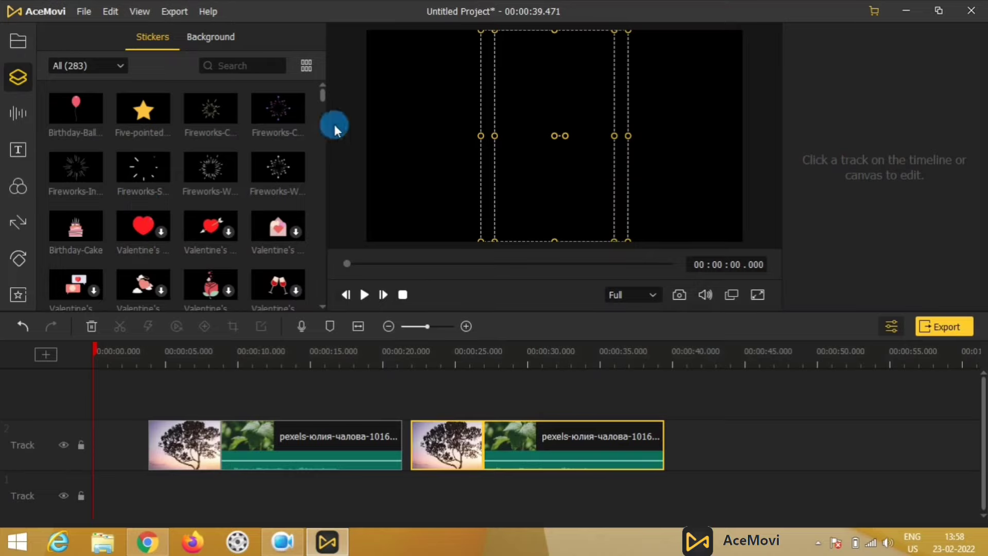
{"action": "left_click_drag", "start_coordinate": [321, 94], "coordinate": [321, 122]}
{"action": "left_click", "coordinate": [229, 216]}
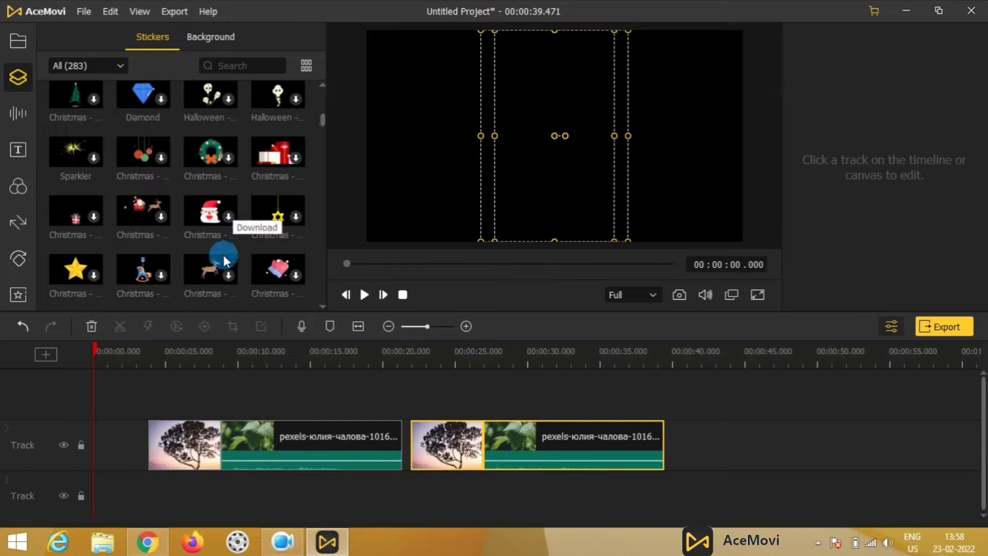
{"action": "left_click", "coordinate": [229, 216]}
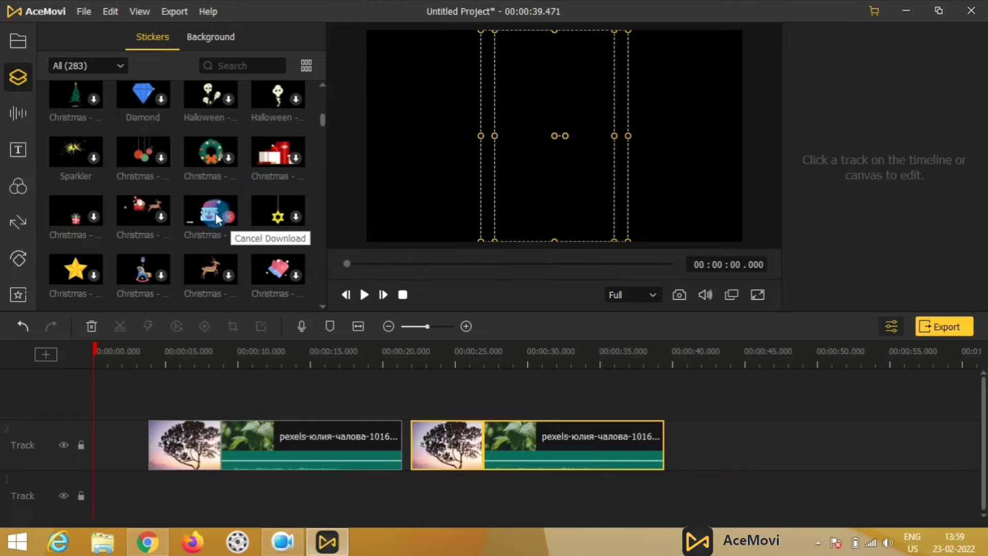
{"action": "left_click", "coordinate": [255, 214]}
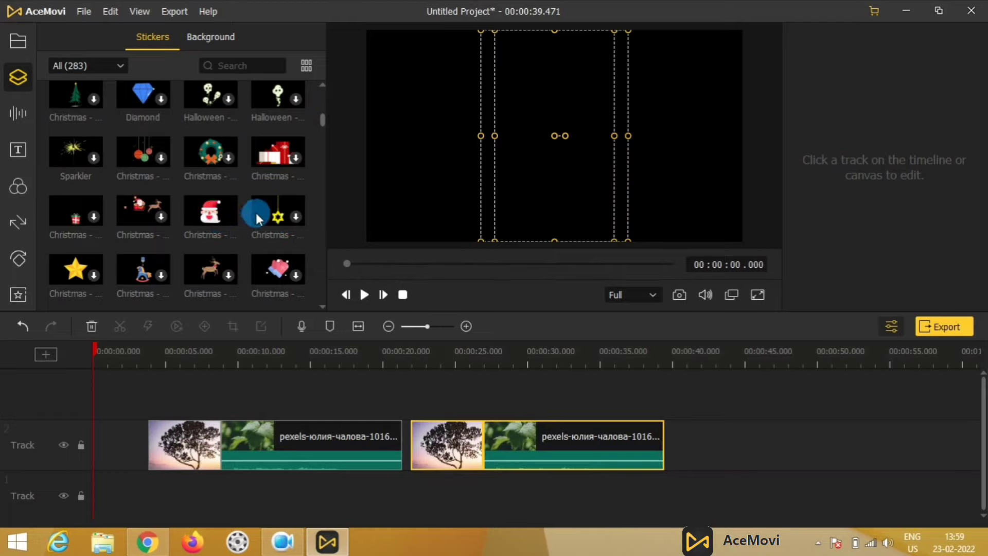
{"action": "left_click", "coordinate": [227, 213]}
Place the Santa sticker on a track above the first tree photo, scaled to about 58% at X 190.2, Y -66.3
{"action": "left_click_drag", "start_coordinate": [493, 153], "coordinate": [528, 155]}
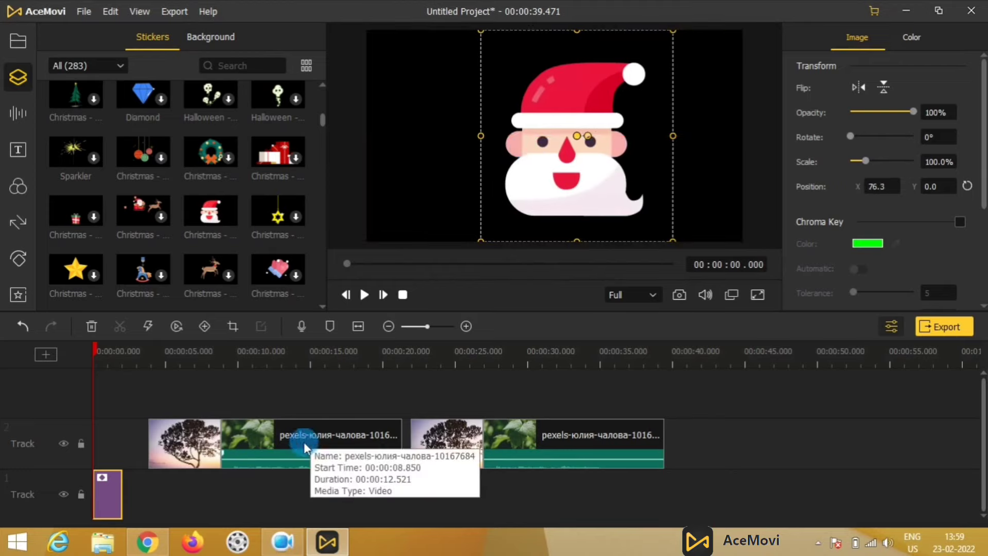
{"action": "left_click_drag", "start_coordinate": [107, 501], "coordinate": [195, 386]}
{"action": "left_click", "coordinate": [580, 192]}
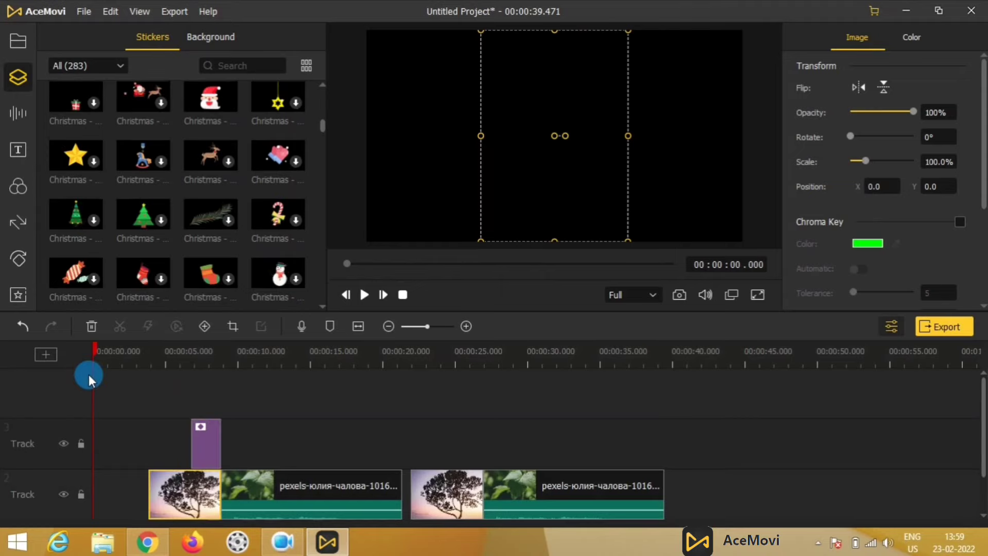
{"action": "left_click_drag", "start_coordinate": [92, 353], "coordinate": [198, 359]}
{"action": "mouse_move", "coordinate": [558, 150]}
{"action": "left_mouse_down"}
{"action": "mouse_move", "coordinate": [568, 159]}
{"action": "mouse_move", "coordinate": [557, 149]}
{"action": "left_mouse_up"}
{"action": "left_click_drag", "start_coordinate": [662, 31], "coordinate": [629, 144]}
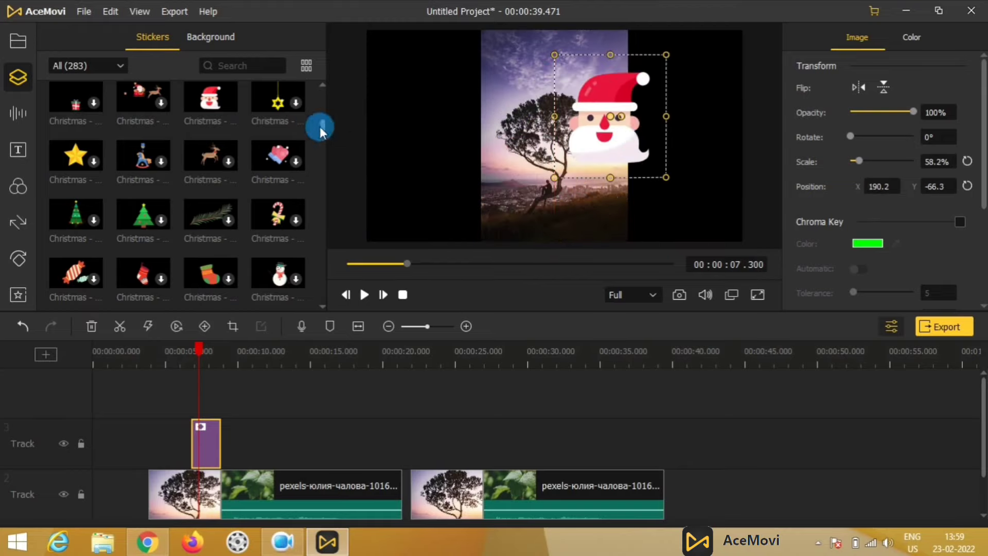
Browse the remaining stickers, background music and sound effects, and preview the Shot sound effect
{"action": "left_click_drag", "start_coordinate": [323, 122], "coordinate": [321, 139]}
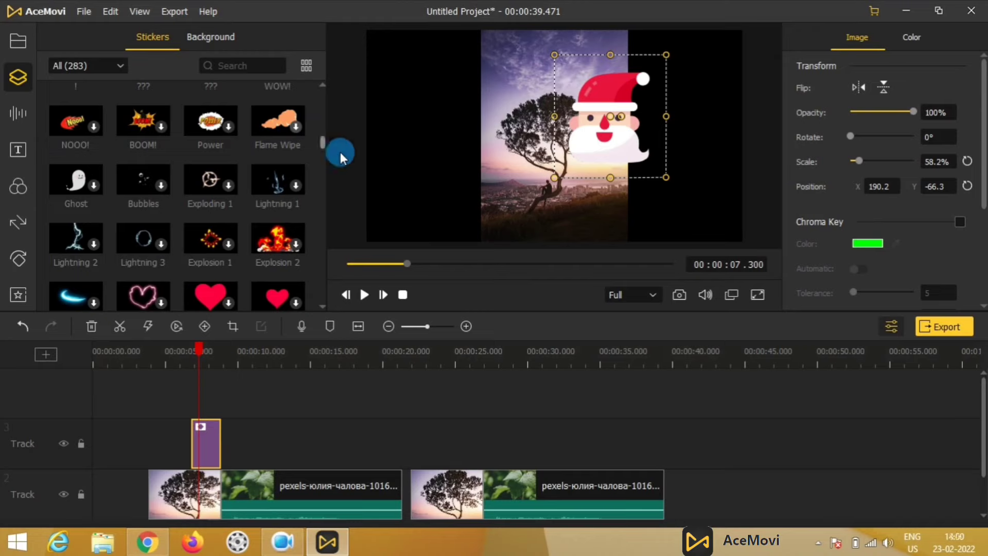
{"action": "left_click", "coordinate": [20, 114]}
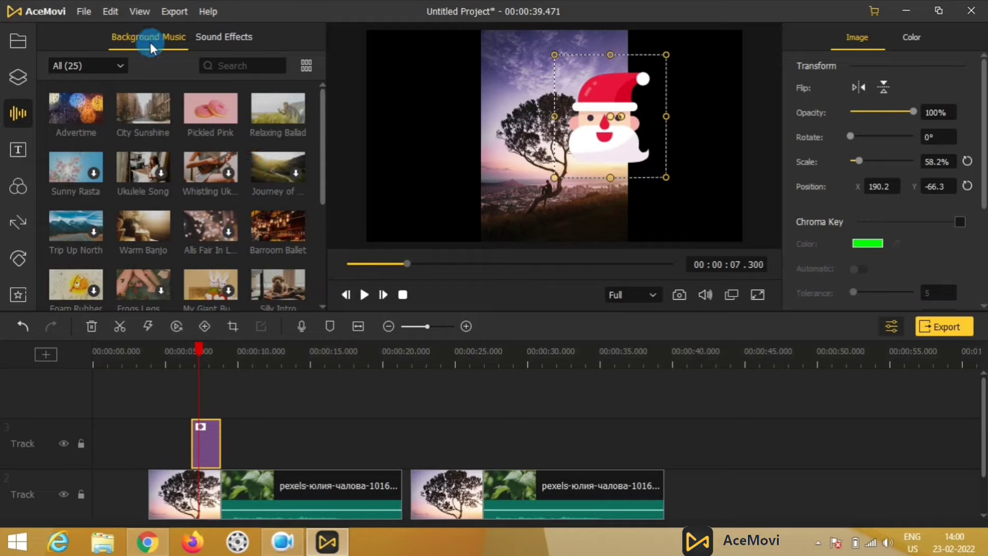
{"action": "left_click", "coordinate": [225, 42]}
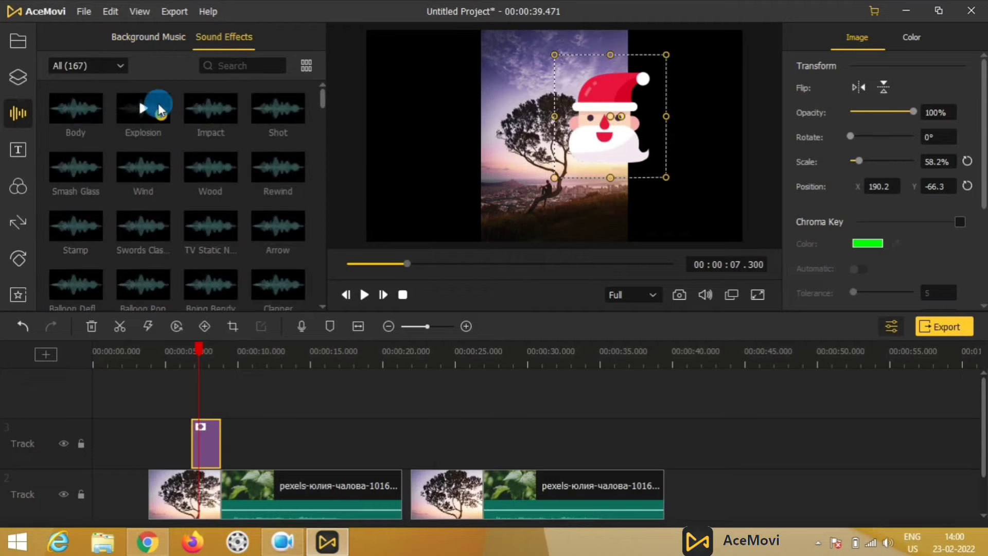
{"action": "mouse_move", "coordinate": [206, 126]}
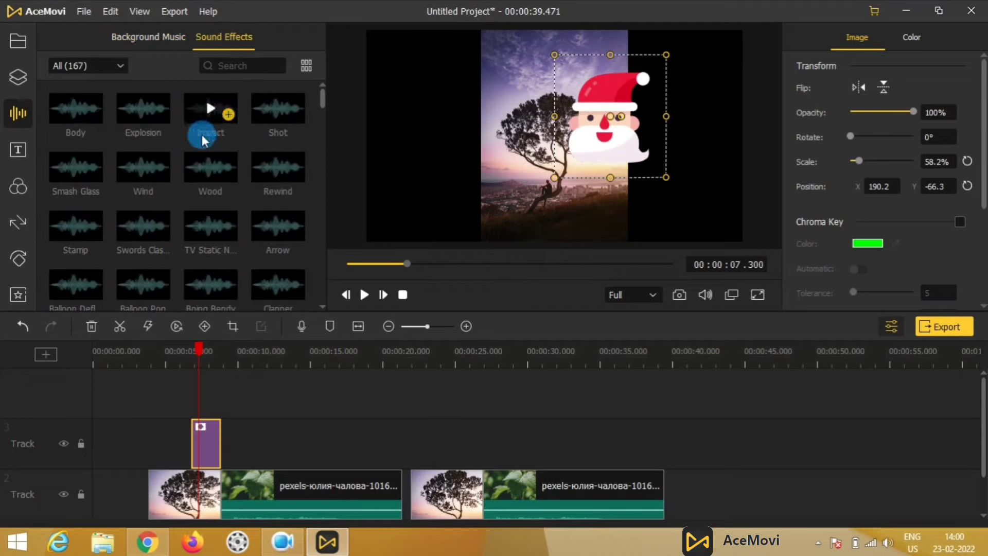
{"action": "left_click", "coordinate": [277, 109]}
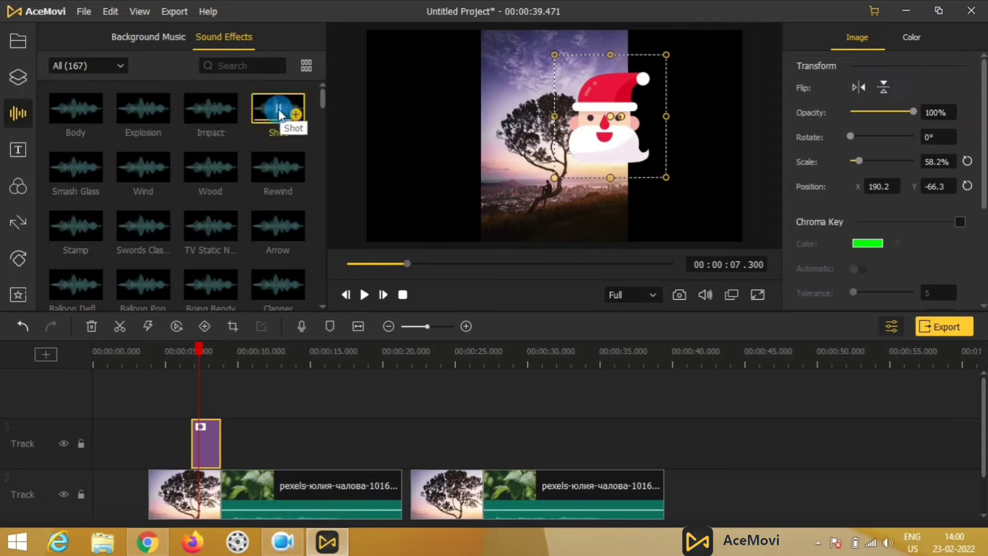
{"action": "left_click_drag", "start_coordinate": [321, 103], "coordinate": [332, 301]}
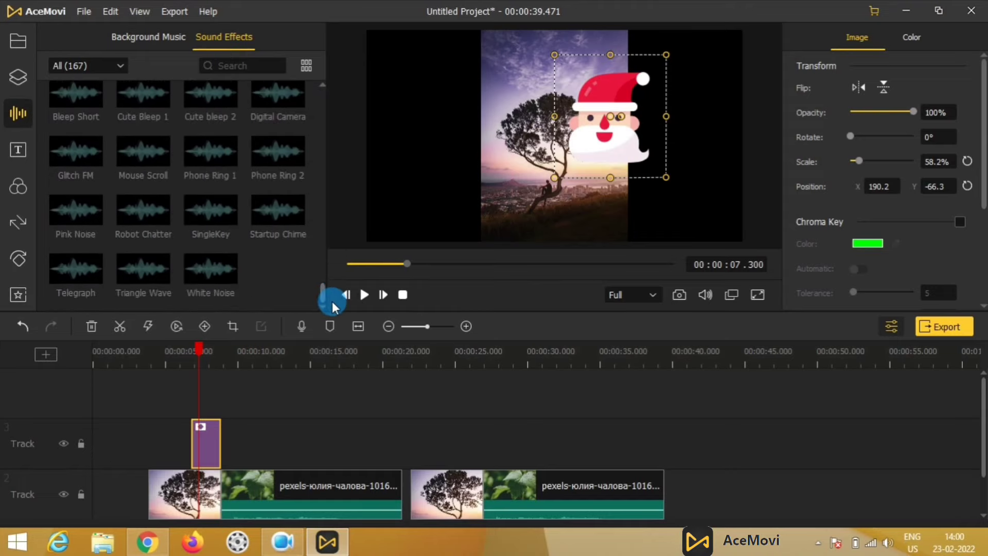
Browse the text templates, preview Title 2 and add it to the timeline at the playhead above the Santa sticker
{"action": "left_click", "coordinate": [18, 150]}
{"action": "left_click", "coordinate": [88, 135]}
{"action": "left_click", "coordinate": [156, 134]}
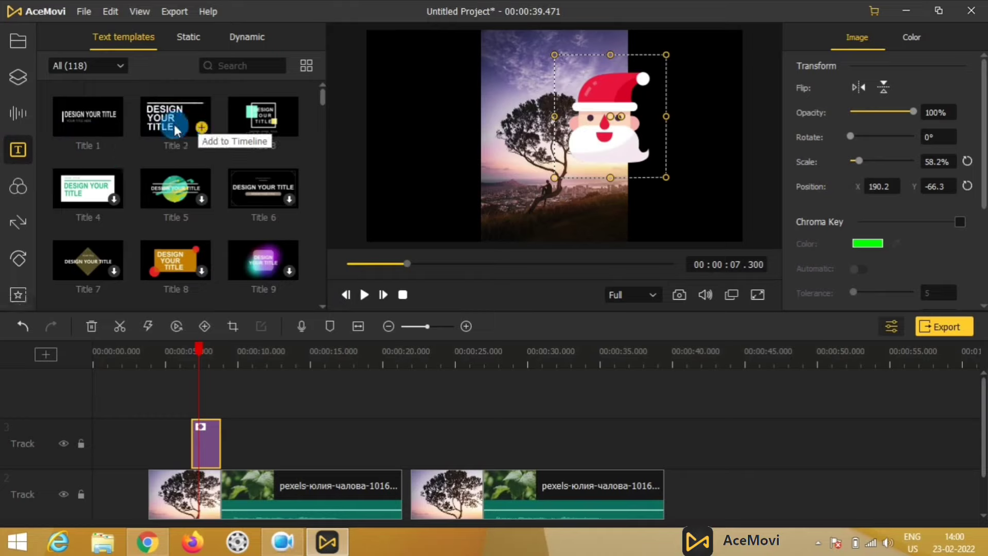
{"action": "left_click", "coordinate": [329, 99]}
{"action": "left_click_drag", "start_coordinate": [328, 97], "coordinate": [246, 123]}
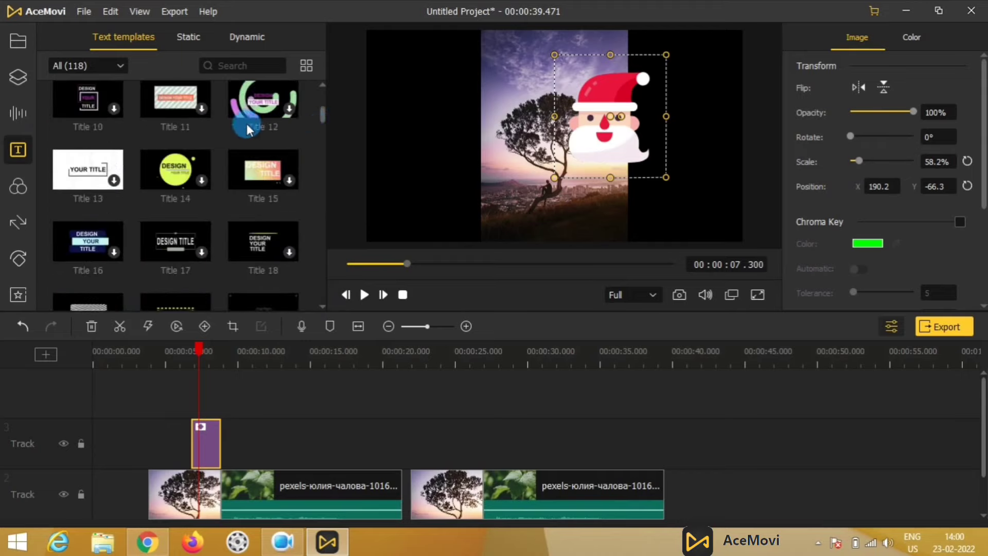
{"action": "left_click_drag", "start_coordinate": [323, 116], "coordinate": [322, 106]}
{"action": "left_click", "coordinate": [161, 112]}
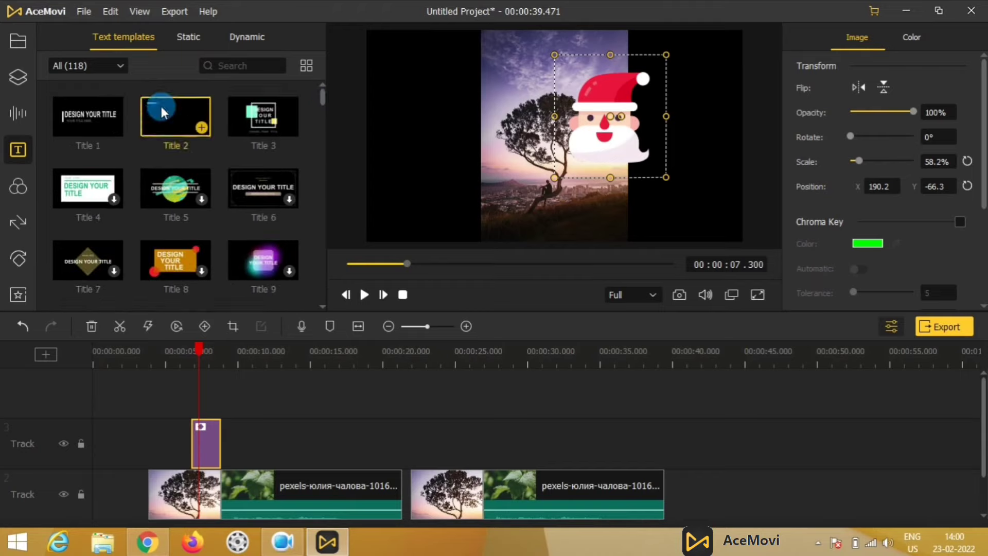
{"action": "left_click", "coordinate": [201, 128]}
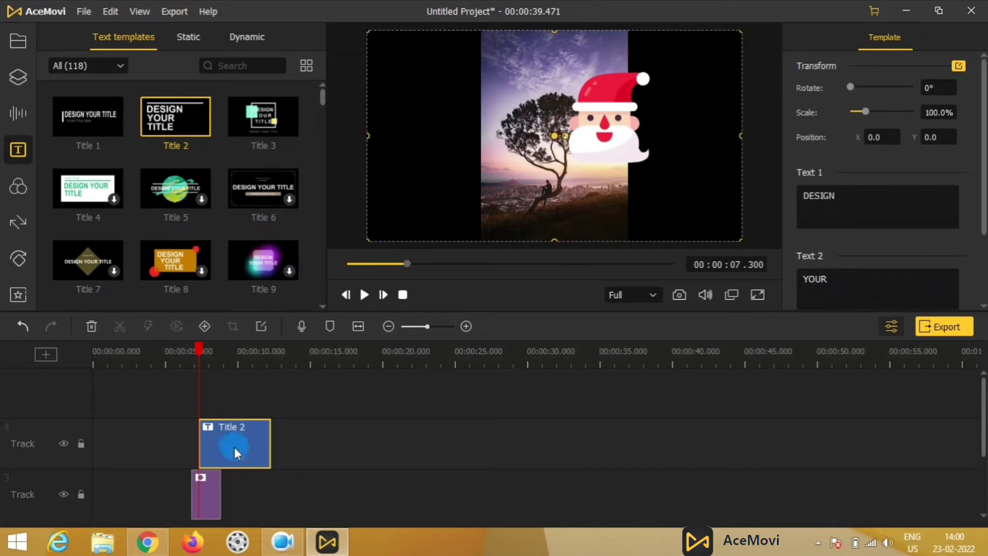
Scale the Title 2 text to about 92.4% and position it at X -48.6, Y 0.0 in the preview
{"action": "left_click_drag", "start_coordinate": [547, 192], "coordinate": [523, 199]}
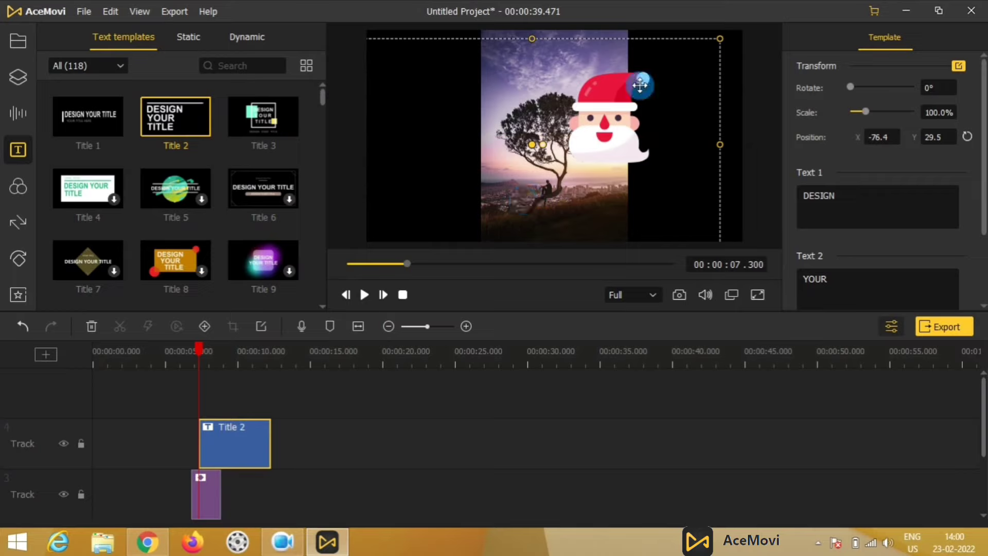
{"action": "left_click_drag", "start_coordinate": [720, 37], "coordinate": [692, 56]}
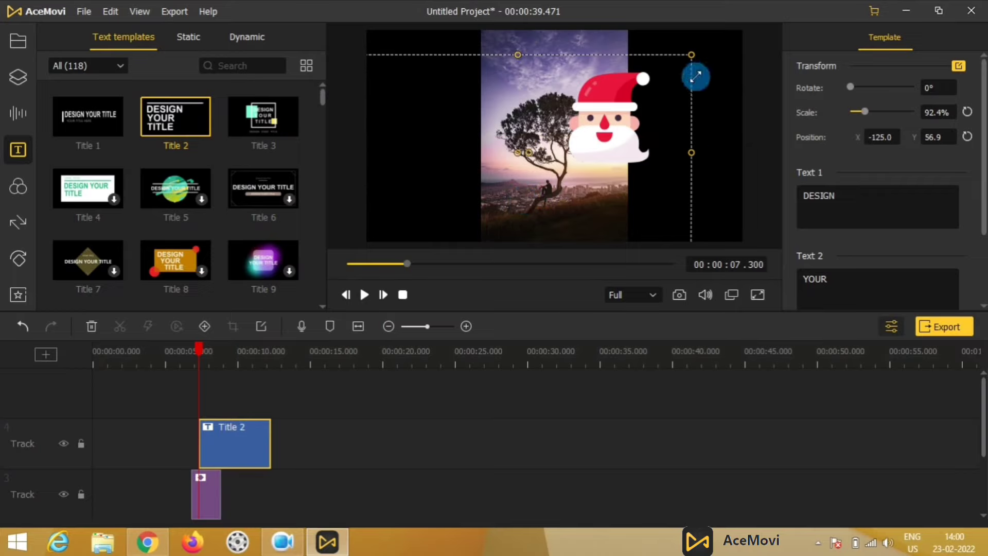
{"action": "left_click_drag", "start_coordinate": [202, 357], "coordinate": [214, 354]}
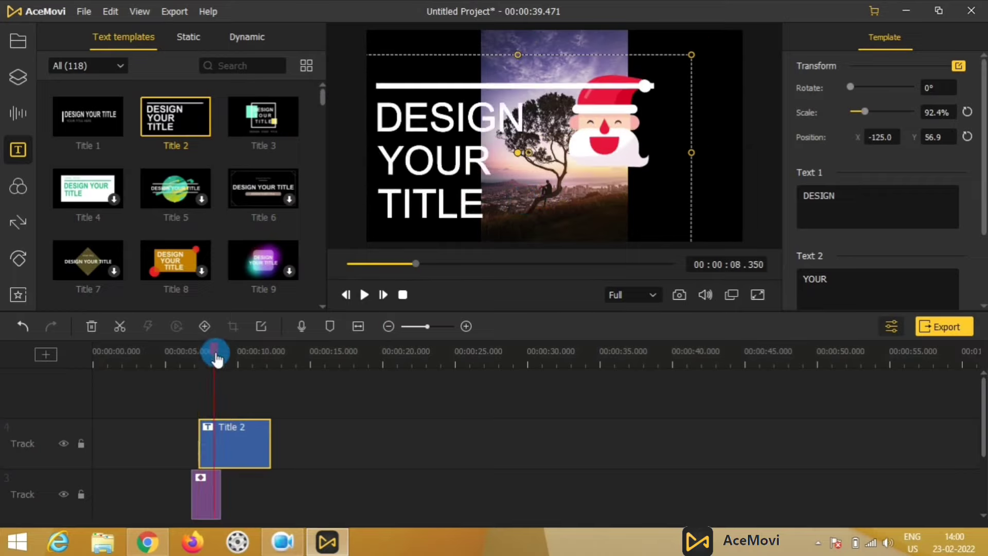
{"action": "left_click_drag", "start_coordinate": [442, 176], "coordinate": [466, 164]}
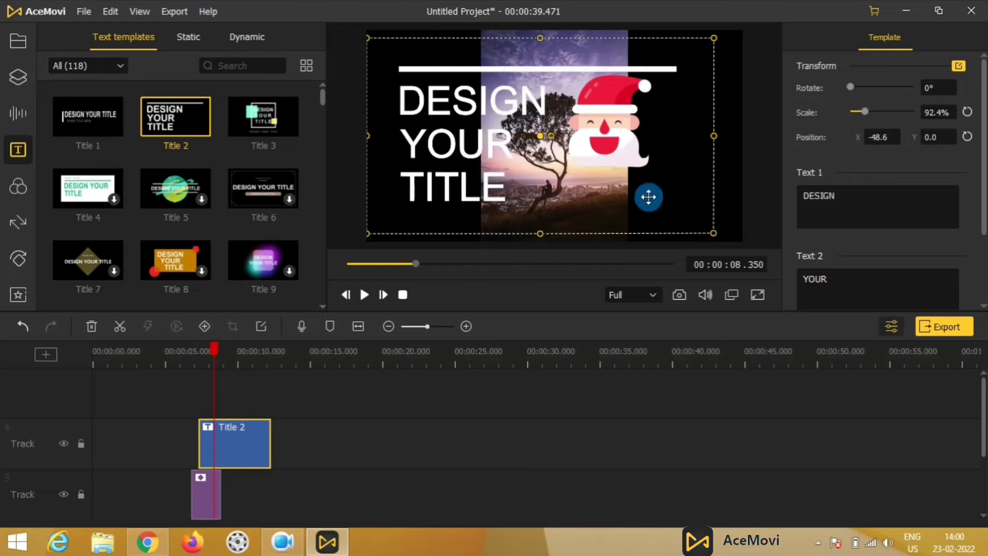
Replace the title's first text line, DESIGN, with "vlogeer"
{"action": "left_click", "coordinate": [837, 196]}
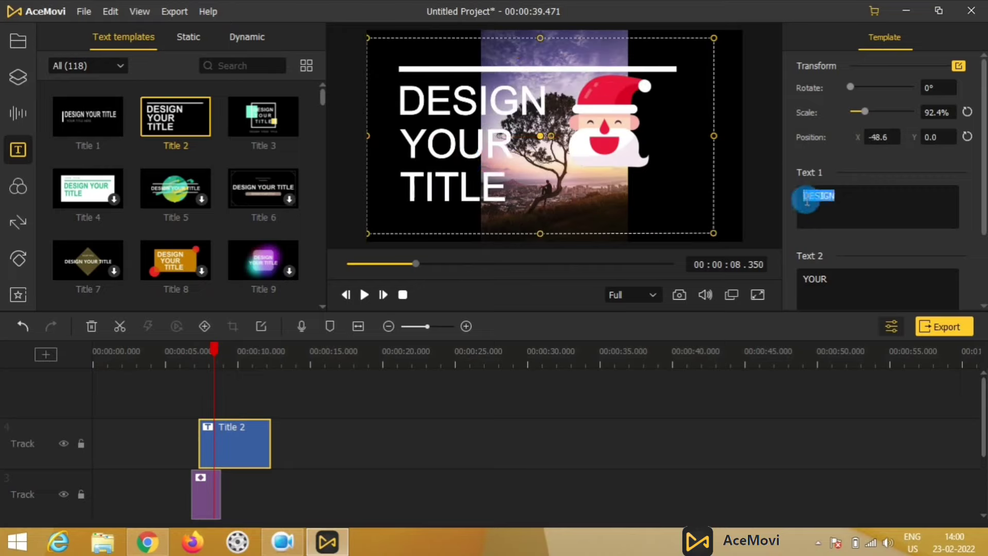
{"action": "key", "text": "BackSpace"}
{"action": "key", "text": "BackSpace"}
{"action": "key", "text": "BackSpace"}
{"action": "key", "text": "BackSpace"}
{"action": "key", "text": "BackSpace"}
{"action": "key", "text": "BackSpace"}
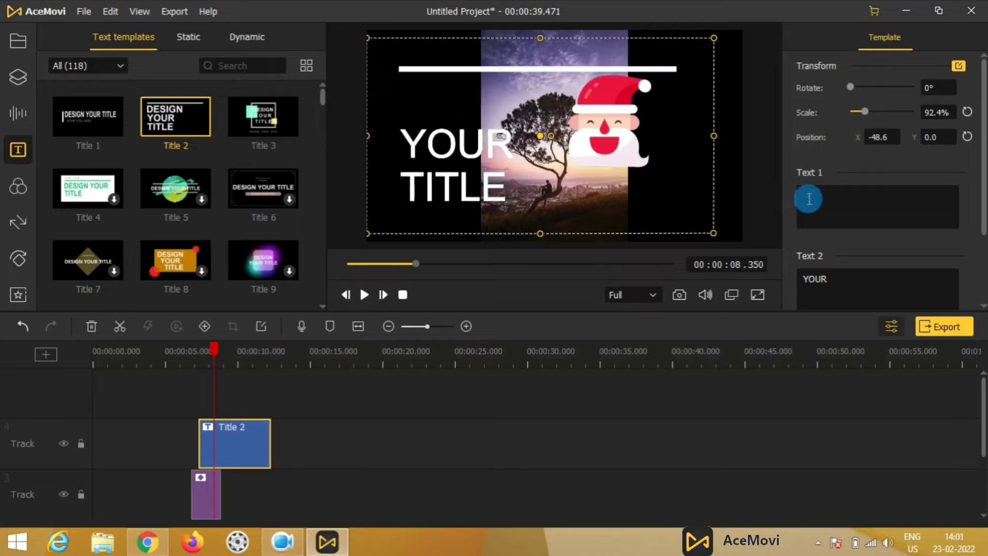
{"action": "type", "text": "vlogeer"}
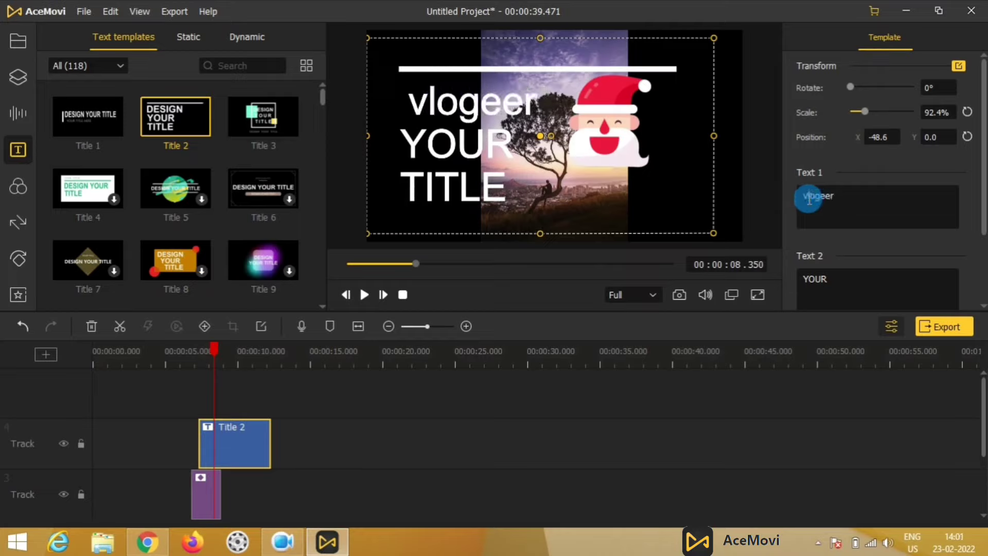
Correct the spelling of the title's first text line to "vlogger"
{"action": "key", "text": "BackSpace"}
{"action": "key", "text": "BackSpace"}
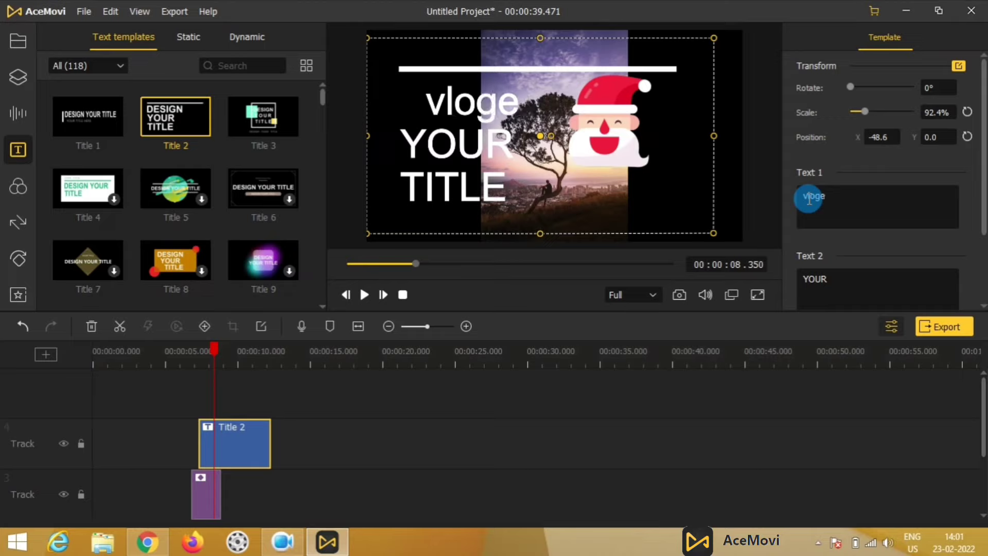
{"action": "type", "text": "r"}
{"action": "key", "text": "BackSpace"}
{"action": "key", "text": "BackSpace"}
{"action": "key", "text": "BackSpace"}
{"action": "type", "text": "ger"}
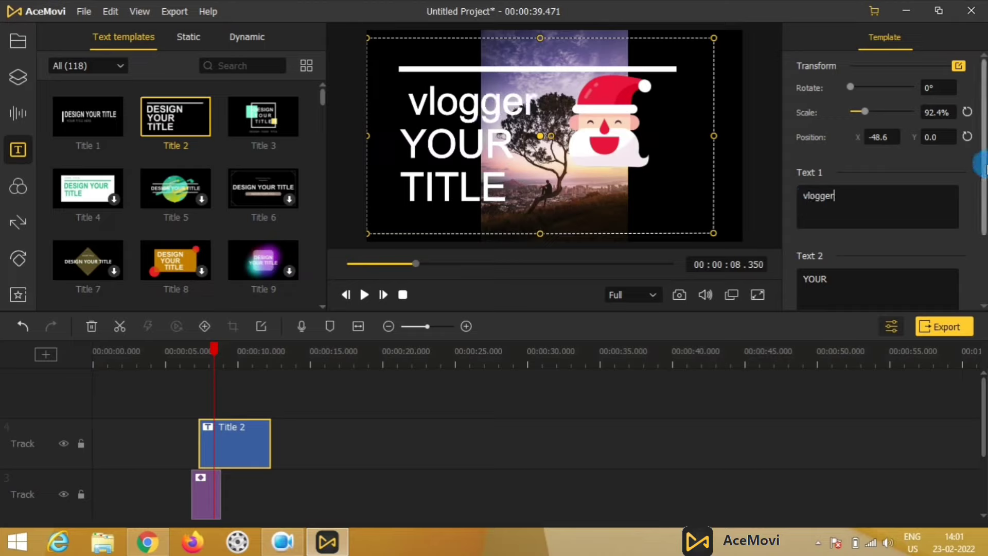
Replace the title's second text line, YOUR, with "youtuber" and scale the title to about 64.2%
{"action": "scroll", "coordinate": [980, 170], "scroll_direction": "down", "scroll_amount": 1}
{"action": "left_click", "coordinate": [893, 244]}
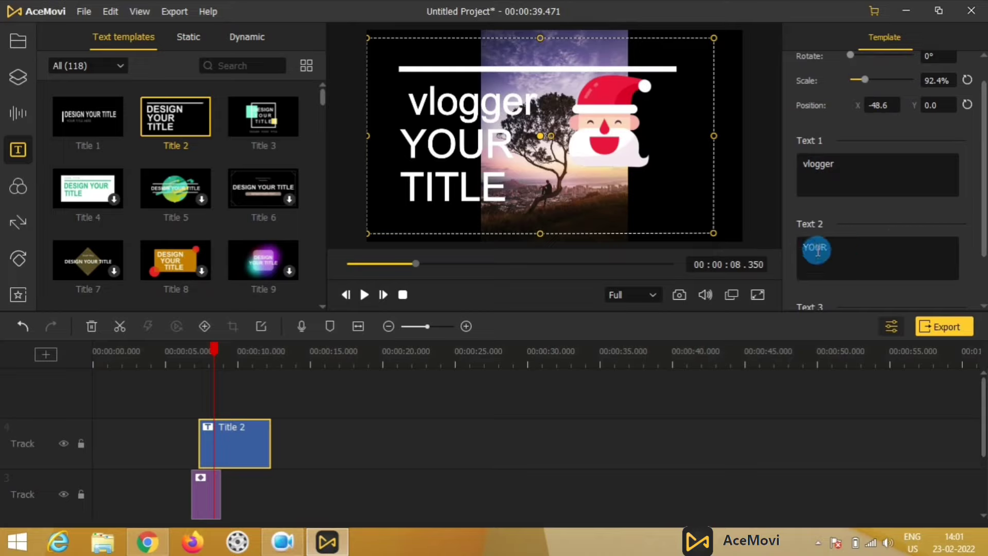
{"action": "left_click_drag", "start_coordinate": [834, 248], "coordinate": [794, 254]}
{"action": "type", "text": "youtuber"}
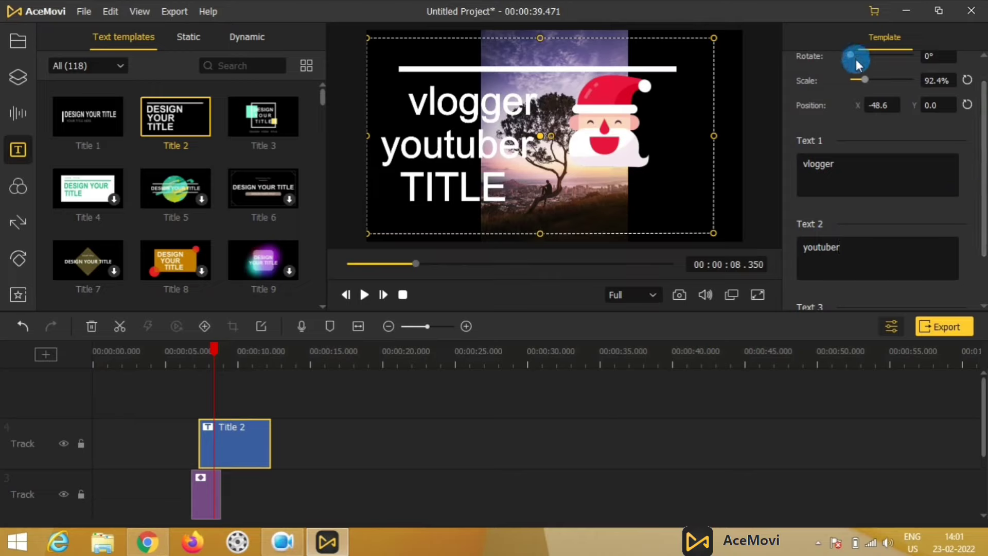
{"action": "mouse_move", "coordinate": [856, 60]}
{"action": "left_mouse_down"}
{"action": "mouse_move", "coordinate": [871, 74]}
{"action": "mouse_move", "coordinate": [860, 75]}
{"action": "left_mouse_up"}
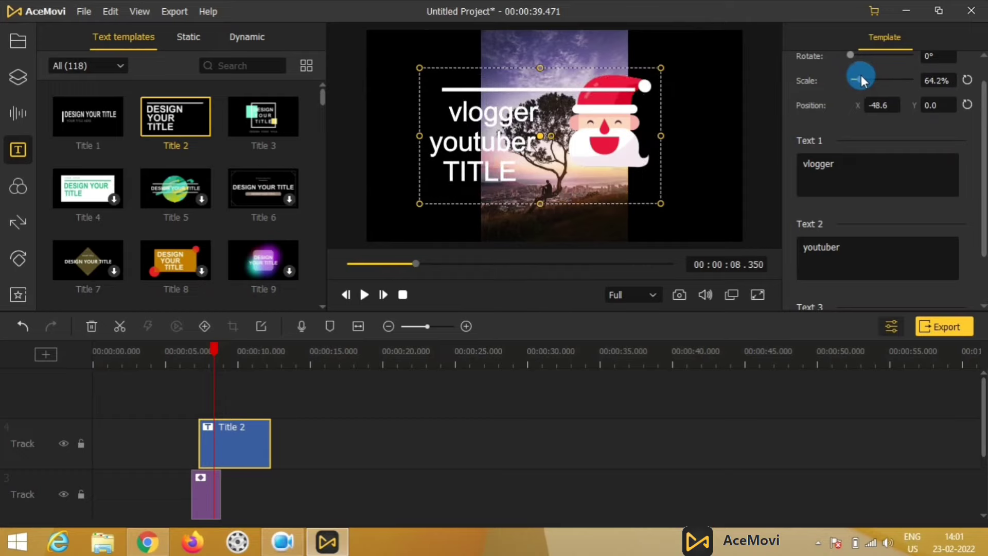
Preview the Float and Right Insert animations in the title's advanced text editor, and play the title back from its start
{"action": "left_click_drag", "start_coordinate": [982, 166], "coordinate": [972, 136]}
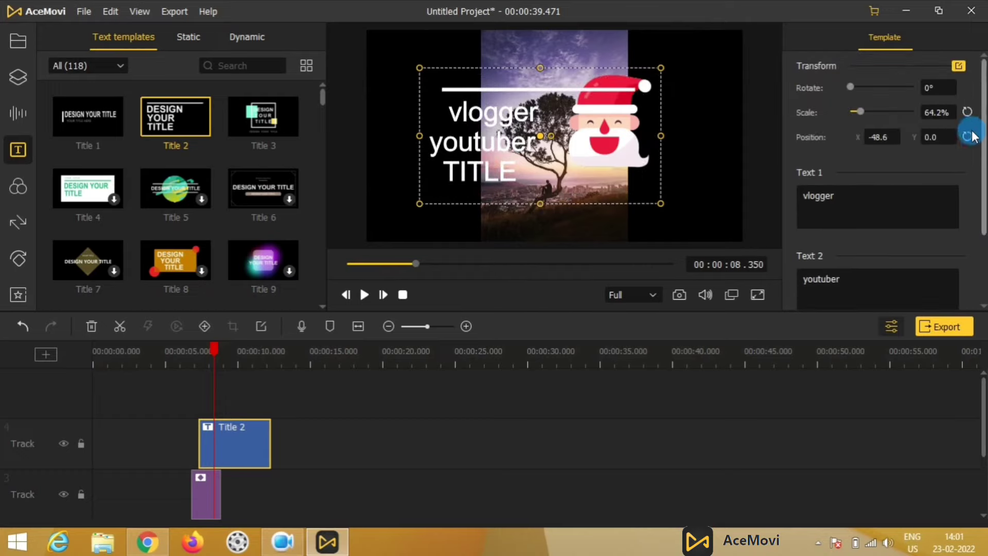
{"action": "left_click", "coordinate": [955, 69]}
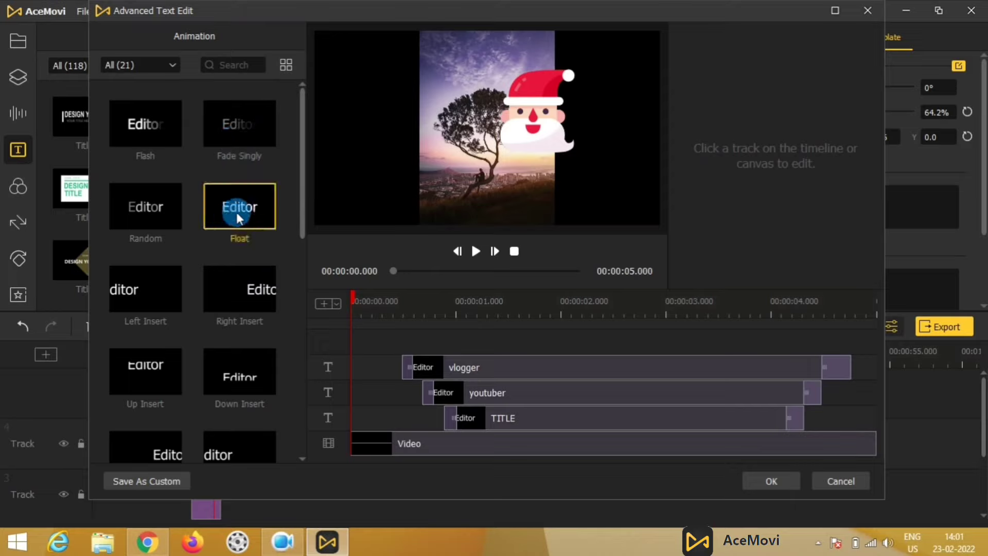
{"action": "left_click", "coordinate": [220, 296]}
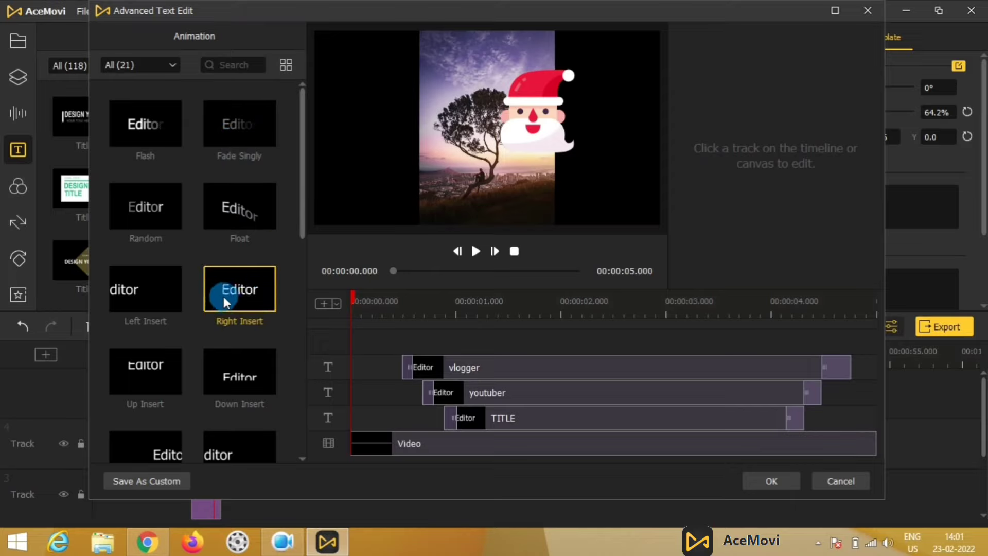
{"action": "left_click", "coordinate": [233, 225]}
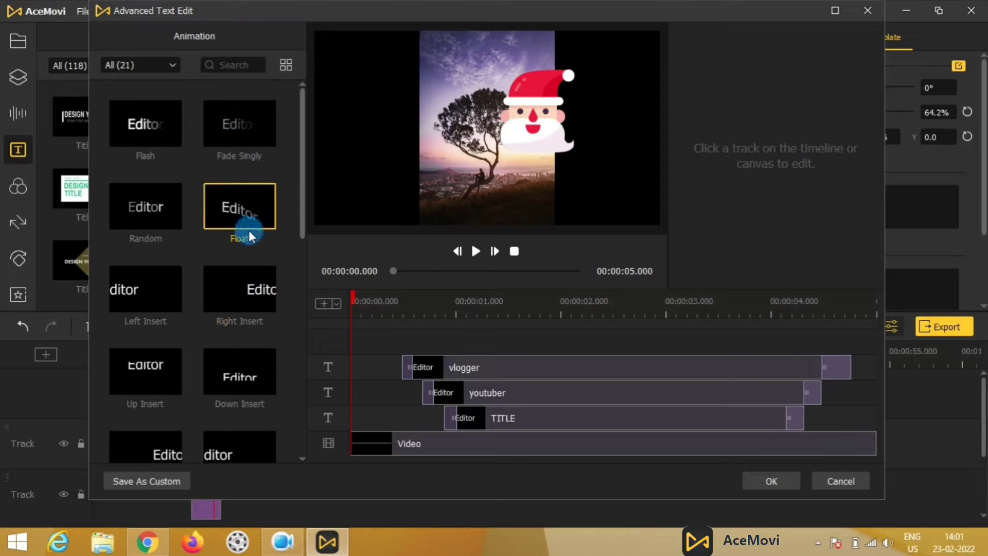
{"action": "left_click", "coordinate": [775, 483]}
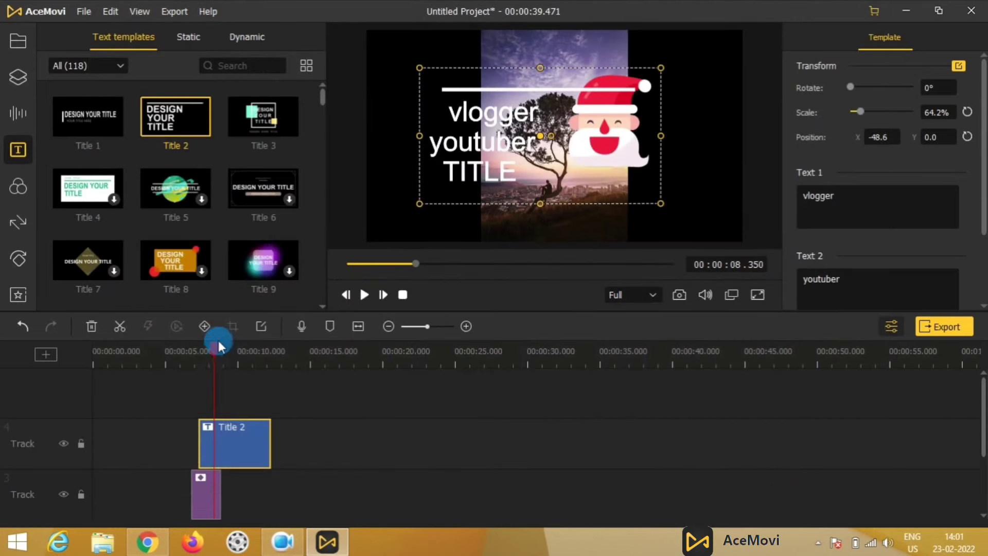
{"action": "left_click_drag", "start_coordinate": [214, 356], "coordinate": [199, 349]}
{"action": "left_click", "coordinate": [364, 294]}
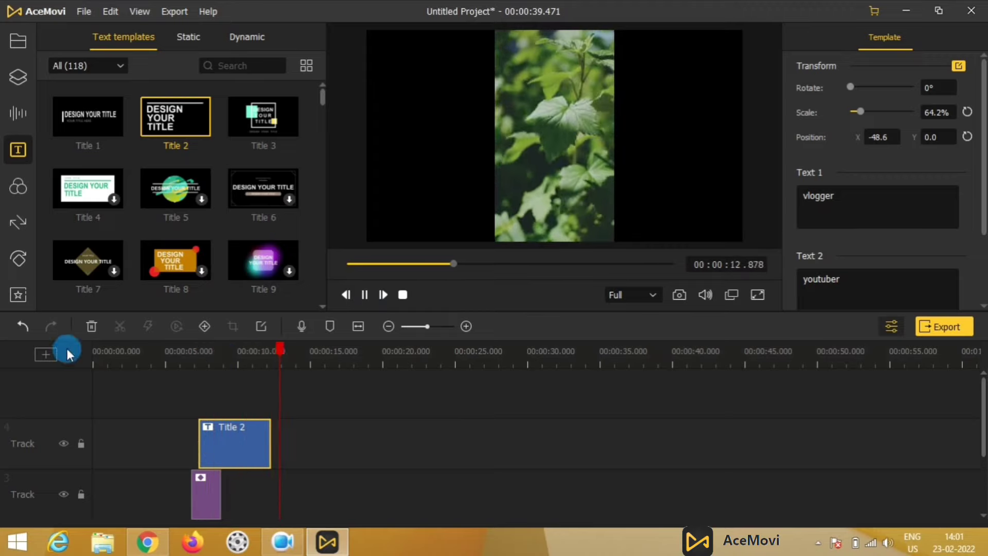
Browse the filters and add the Romantic filter to the timeline with the playhead at about 25.8 seconds
{"action": "left_click", "coordinate": [24, 193]}
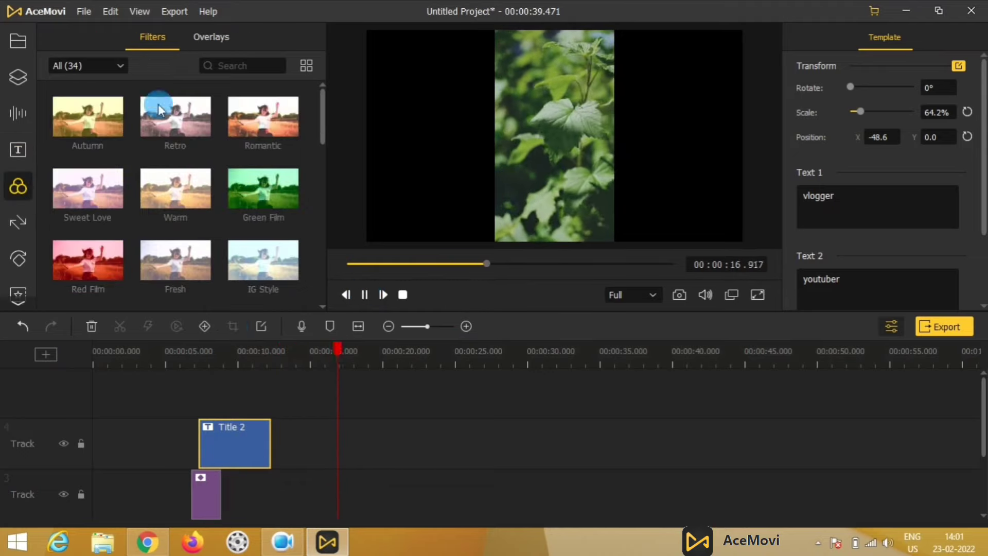
{"action": "left_click", "coordinate": [131, 202]}
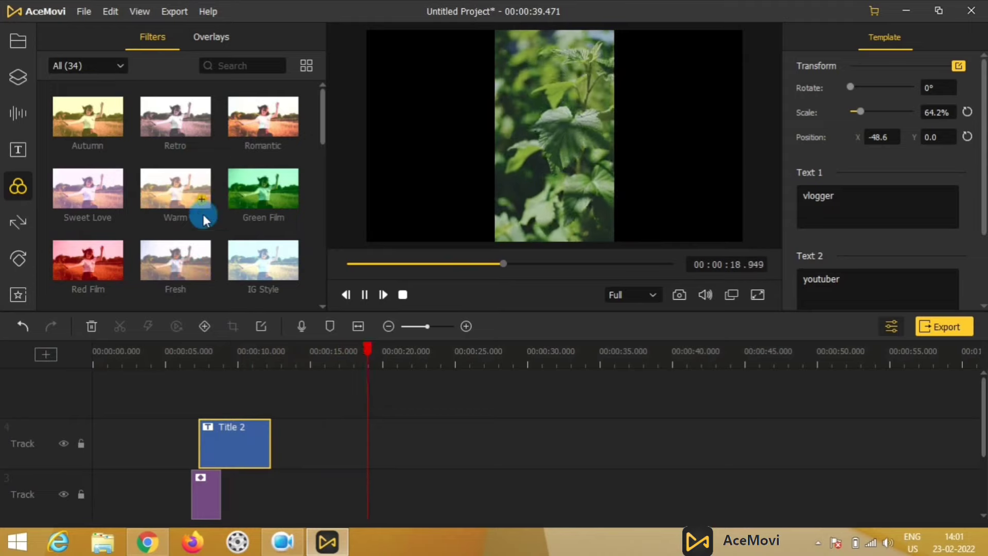
{"action": "left_click_drag", "start_coordinate": [267, 129], "coordinate": [518, 157]}
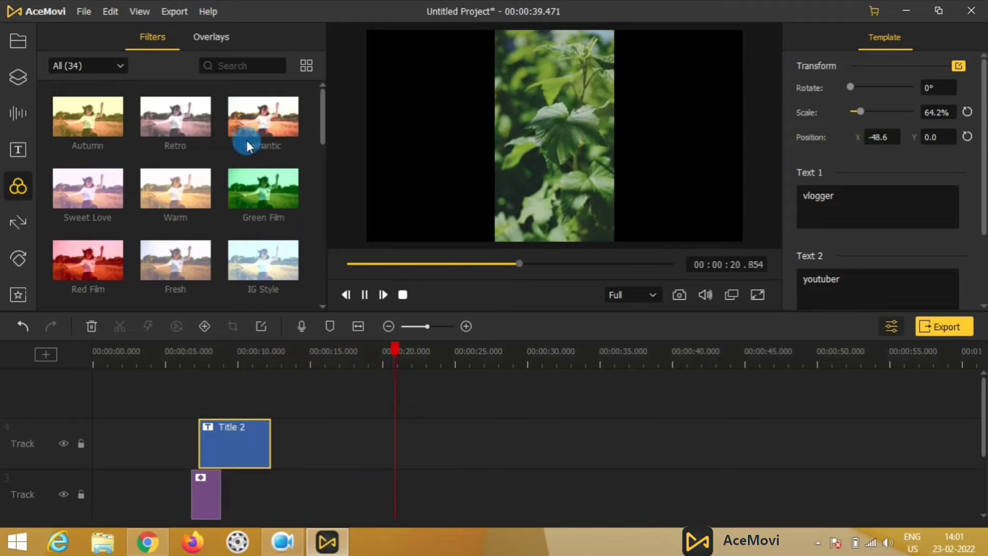
{"action": "mouse_move", "coordinate": [282, 122]}
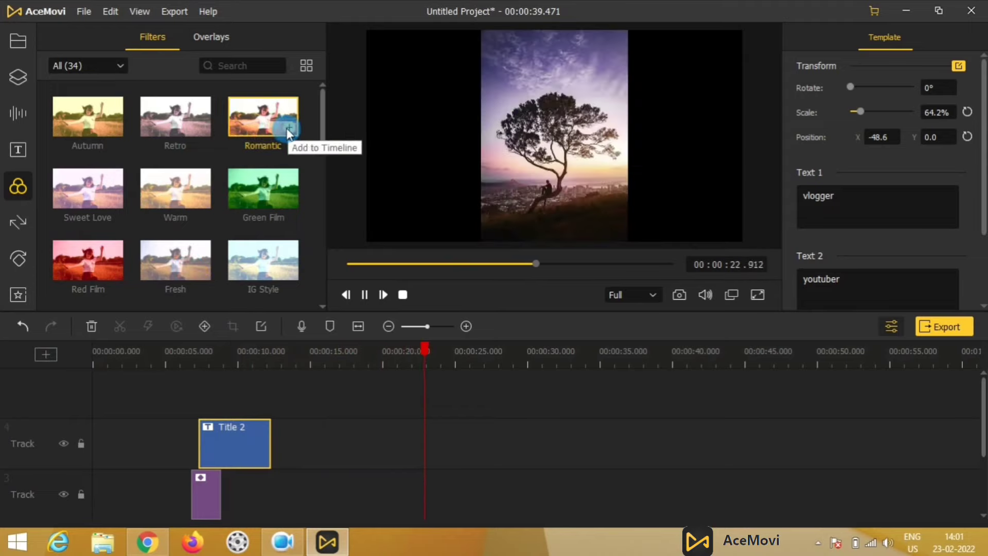
{"action": "left_click_drag", "start_coordinate": [980, 216], "coordinate": [982, 298]}
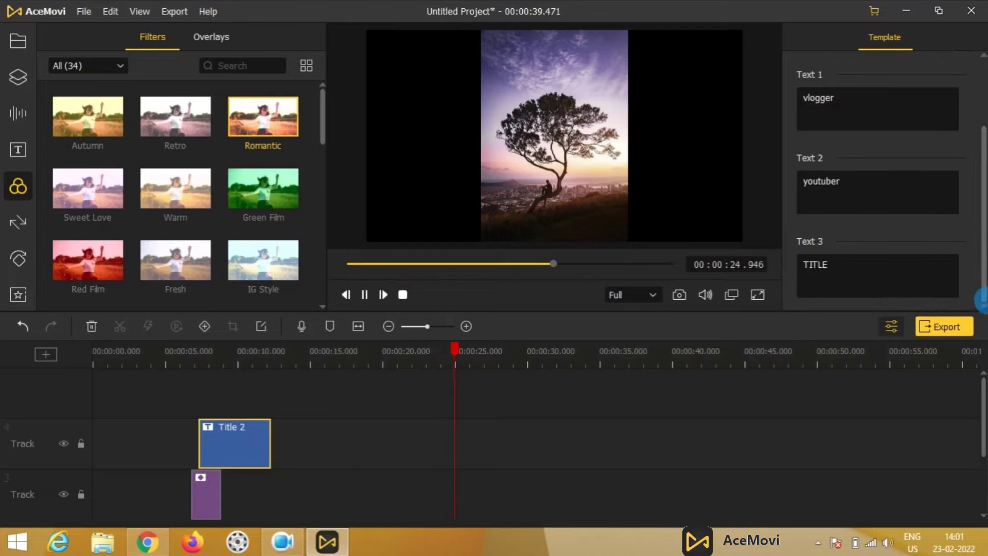
{"action": "left_click", "coordinate": [400, 416]}
{"action": "left_click_drag", "start_coordinate": [481, 350], "coordinate": [440, 360]}
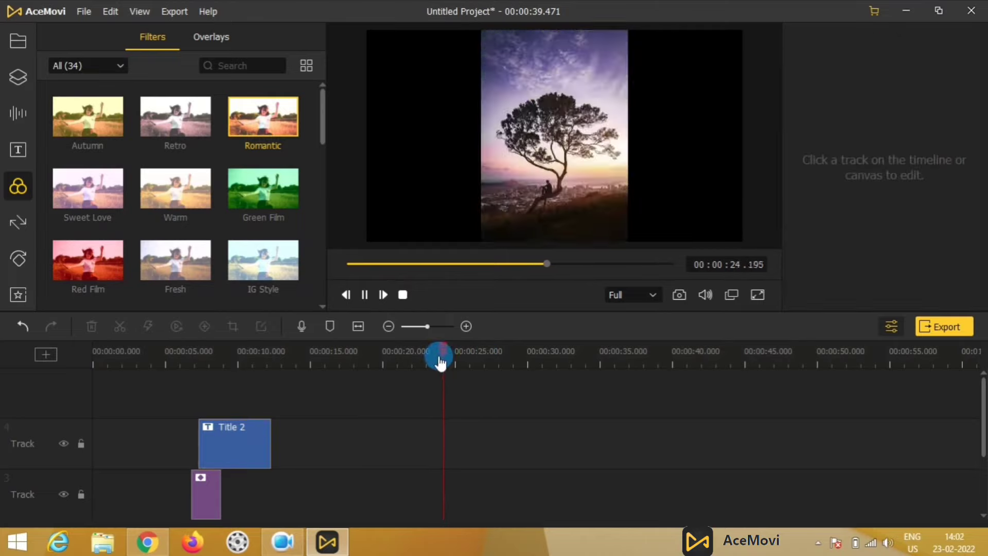
{"action": "left_click", "coordinate": [363, 296]}
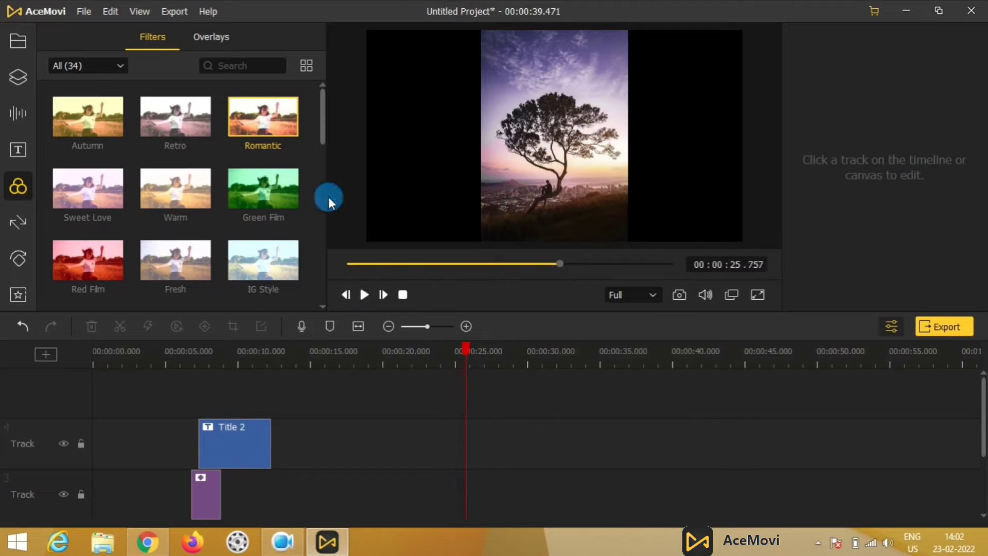
{"action": "left_click", "coordinate": [289, 127]}
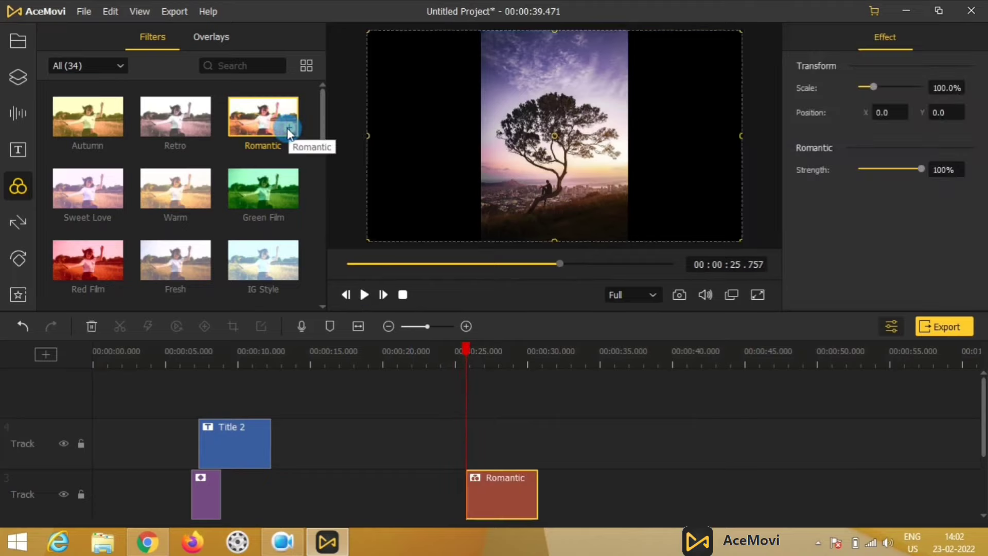
Move the Romantic filter over the first leaf video clip, starting at about 17 seconds, and play back its effect
{"action": "left_click_drag", "start_coordinate": [492, 499], "coordinate": [449, 495]}
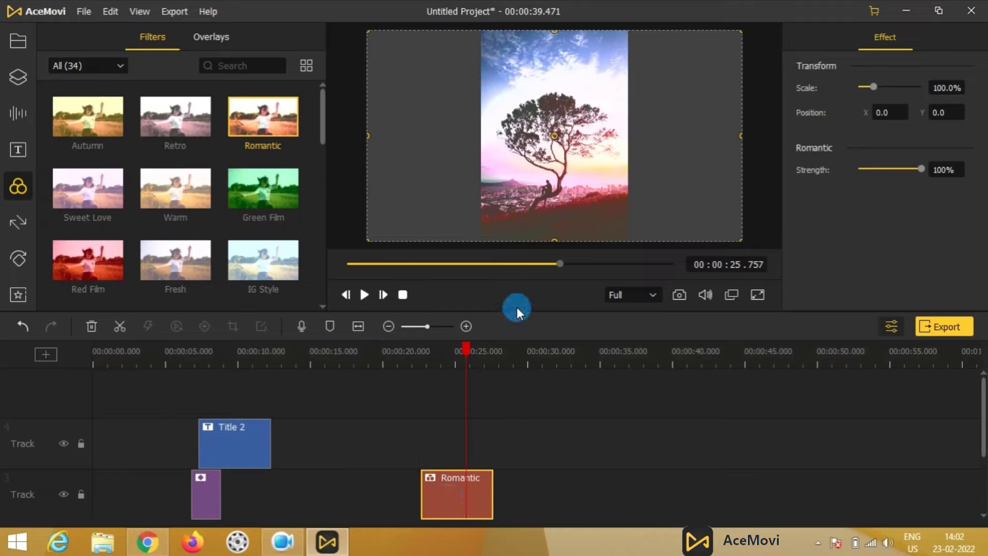
{"action": "left_click", "coordinate": [427, 408]}
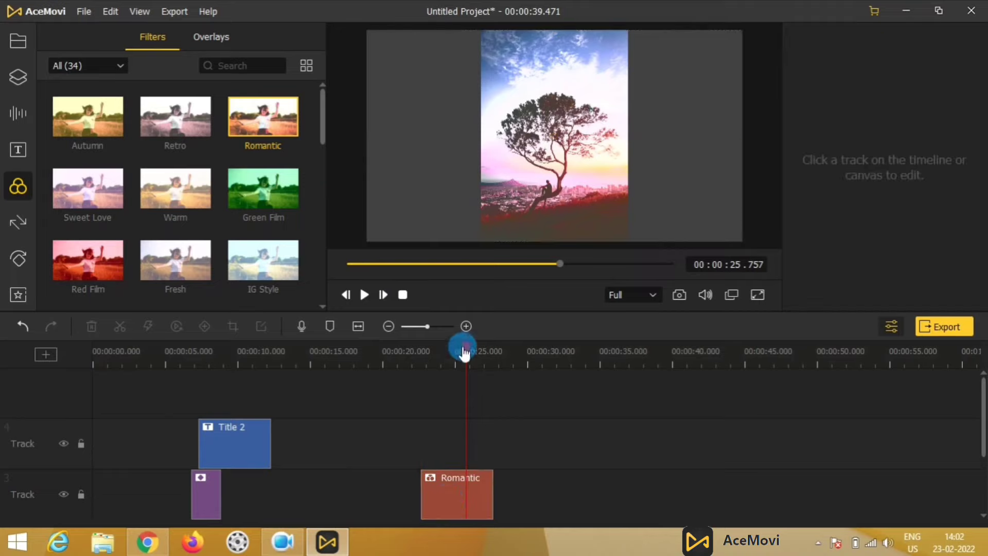
{"action": "left_click_drag", "start_coordinate": [465, 354], "coordinate": [395, 360]}
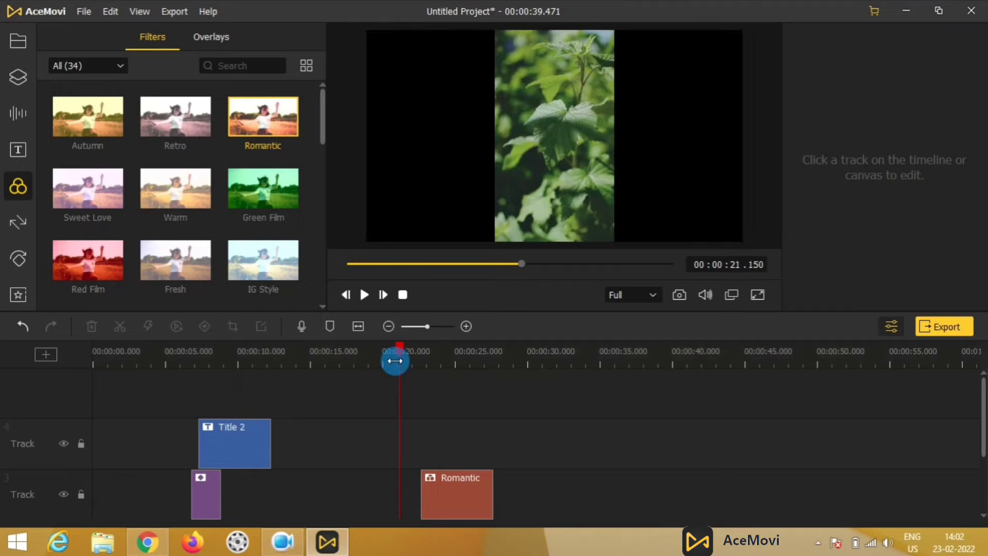
{"action": "left_click_drag", "start_coordinate": [458, 496], "coordinate": [379, 499]}
{"action": "left_click", "coordinate": [365, 296]}
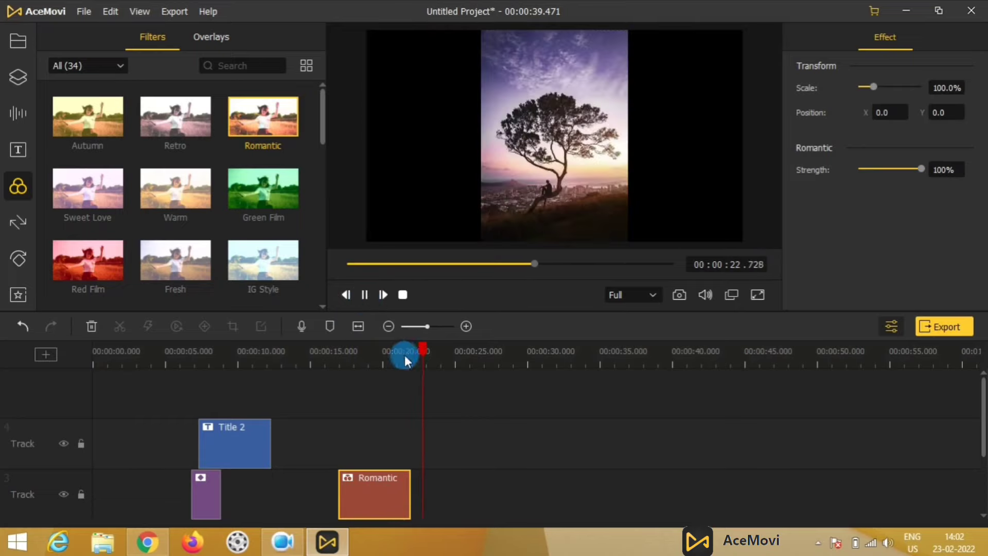
{"action": "left_click_drag", "start_coordinate": [447, 350], "coordinate": [359, 380]}
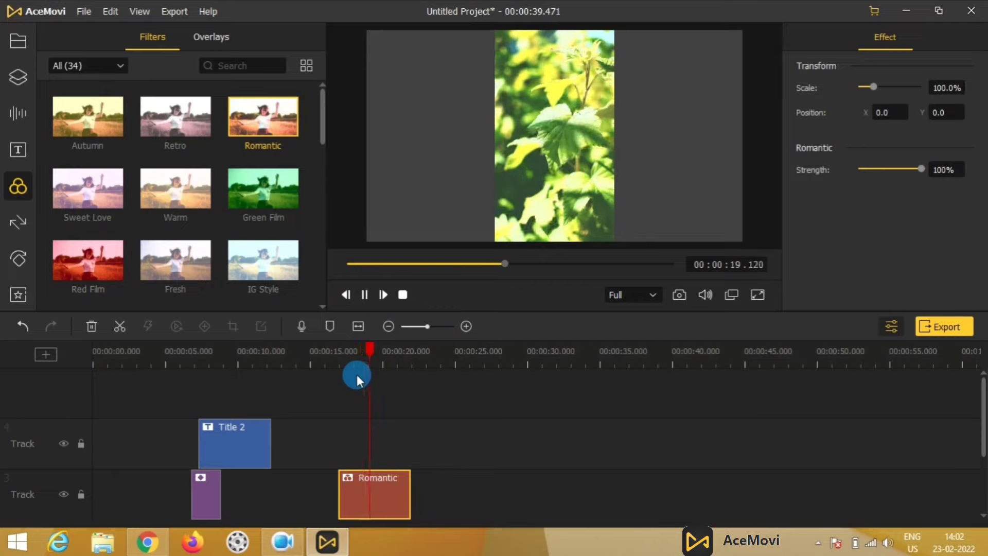
{"action": "left_click_drag", "start_coordinate": [387, 352], "coordinate": [328, 360]}
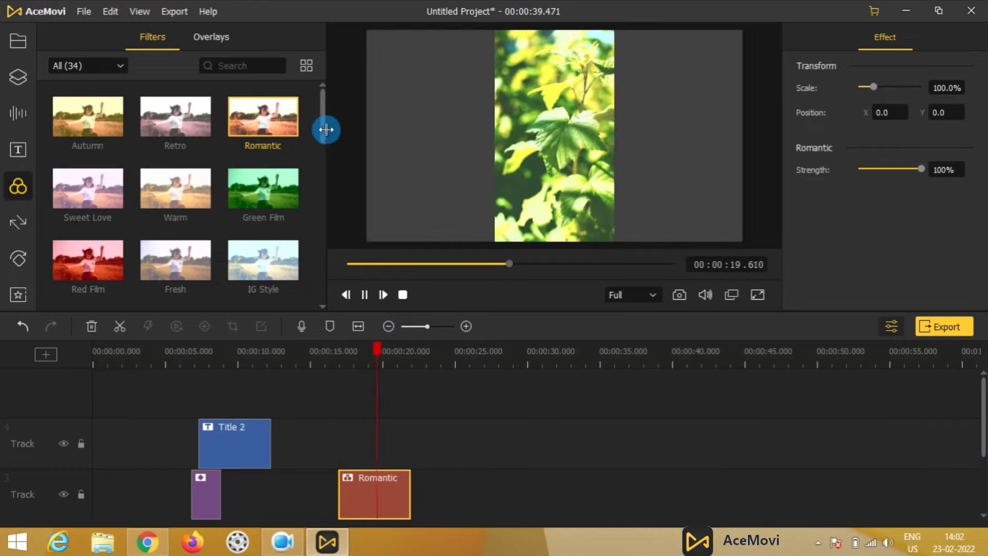
Browse the remaining filters and apply the Wipe Up transition to the end of the first leaf video clip
{"action": "scroll", "coordinate": [322, 140], "scroll_direction": "down", "scroll_amount": 1}
{"action": "left_click_drag", "start_coordinate": [322, 140], "coordinate": [328, 295]}
{"action": "left_click", "coordinate": [15, 222]}
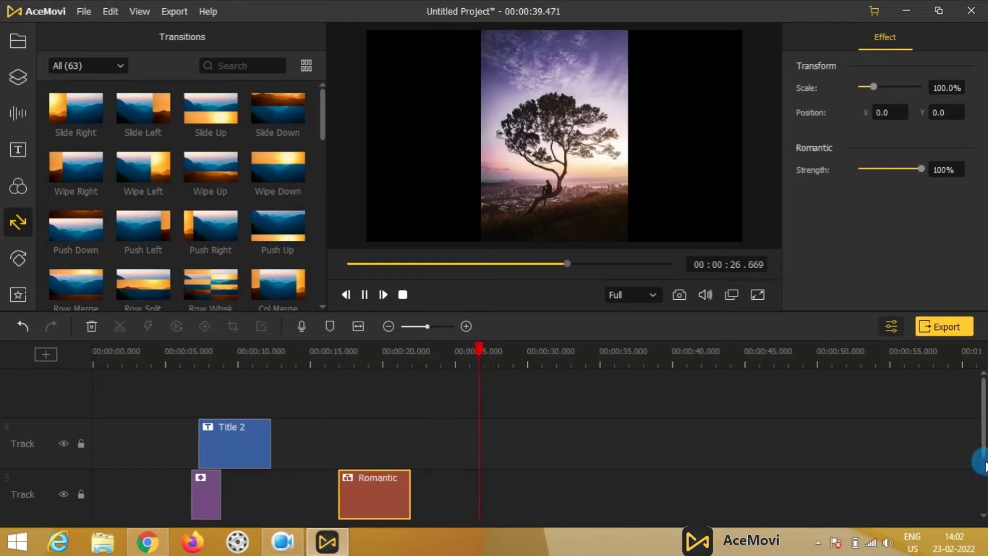
{"action": "left_click_drag", "start_coordinate": [980, 444], "coordinate": [979, 470]}
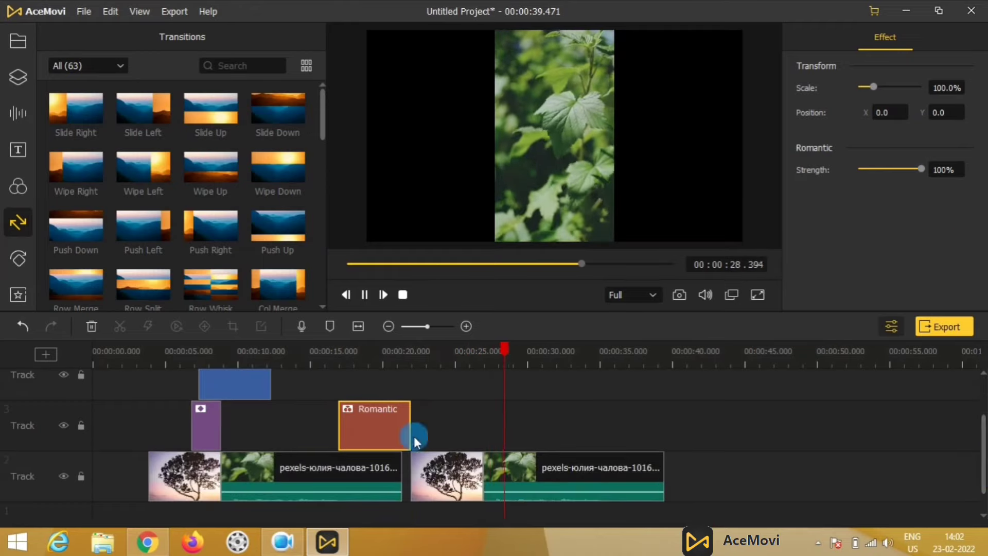
{"action": "left_click_drag", "start_coordinate": [203, 186], "coordinate": [400, 470]}
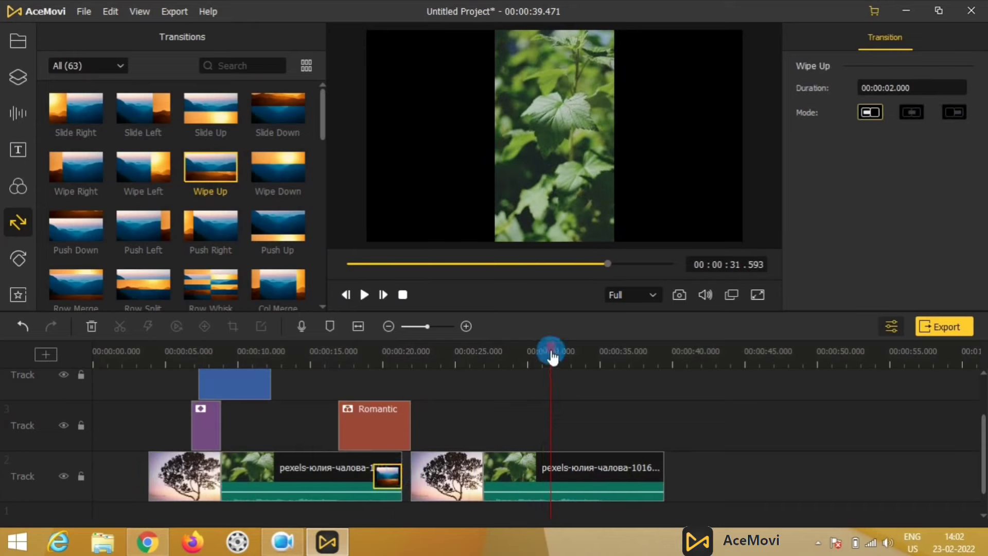
Delete the Romantic filter to play back the Wipe Up transition, and undo both the deletion and the transition
{"action": "left_click", "coordinate": [378, 413]}
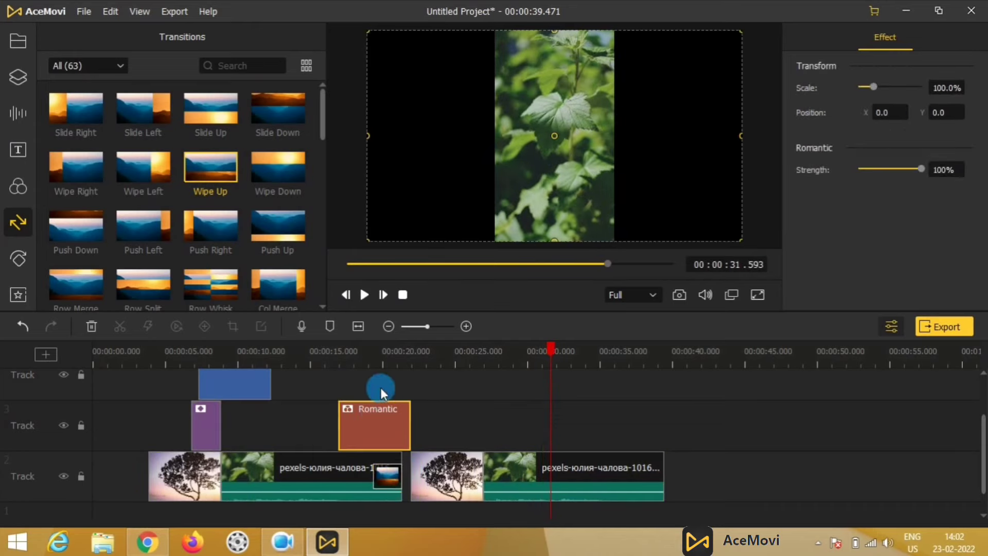
{"action": "left_click", "coordinate": [91, 330]}
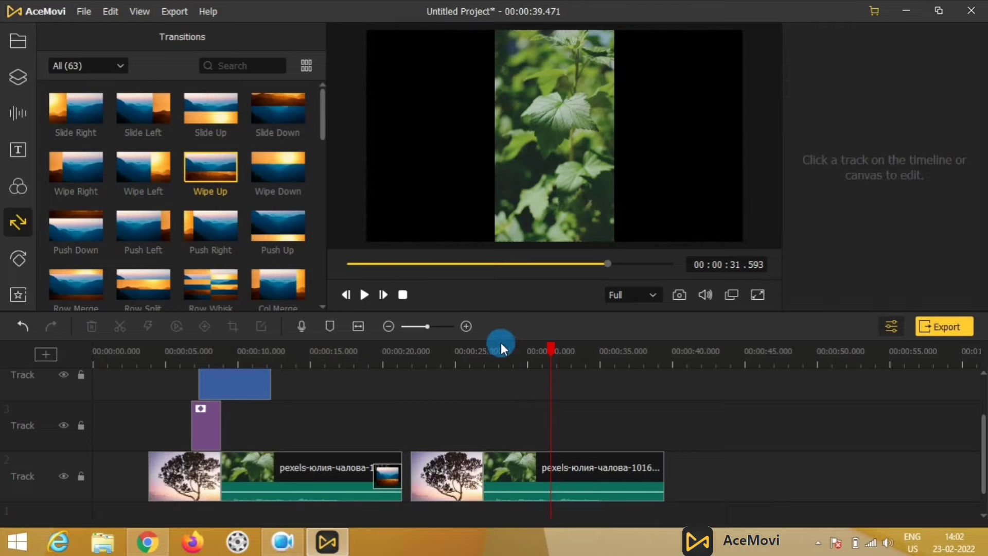
{"action": "left_click_drag", "start_coordinate": [553, 359], "coordinate": [378, 378]}
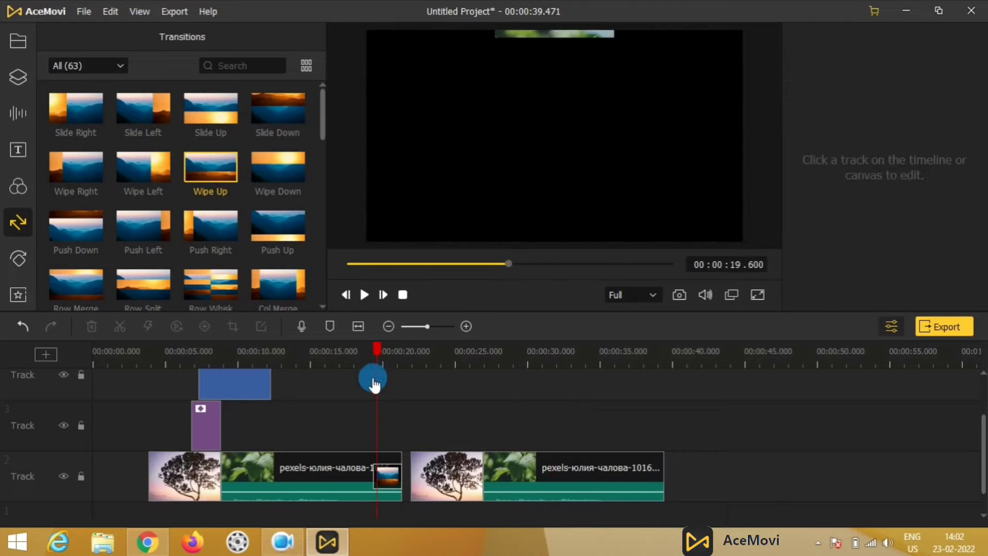
{"action": "left_click", "coordinate": [364, 295]}
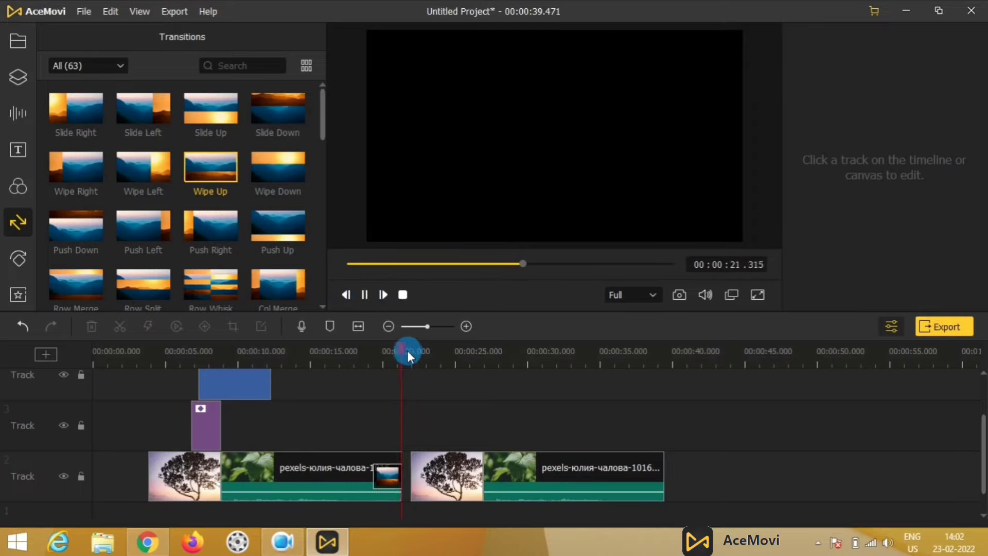
{"action": "left_click_drag", "start_coordinate": [407, 354], "coordinate": [349, 362]}
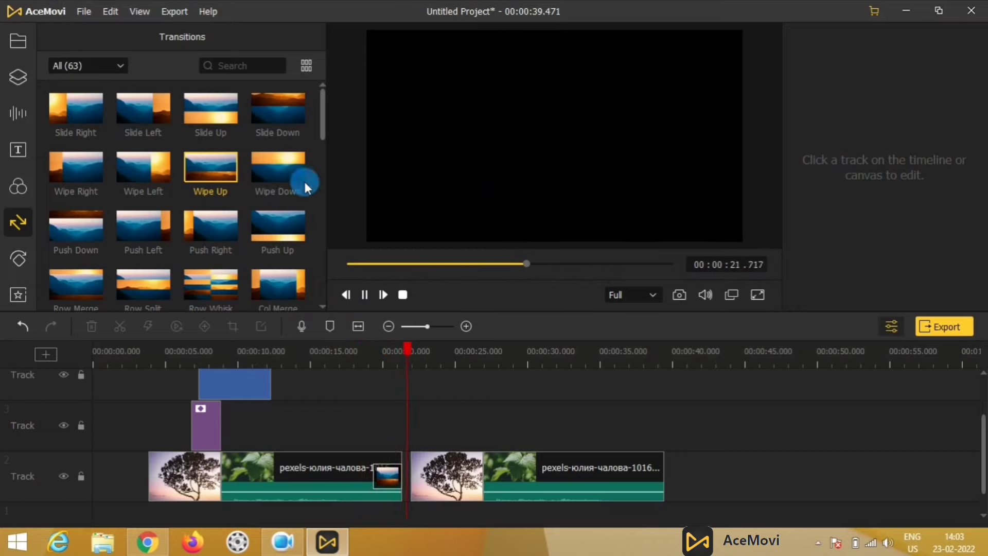
{"action": "left_click", "coordinate": [23, 333]}
Apply the Col Whisk transition to the end of the first leaf video clip
{"action": "left_click_drag", "start_coordinate": [330, 120], "coordinate": [313, 148]}
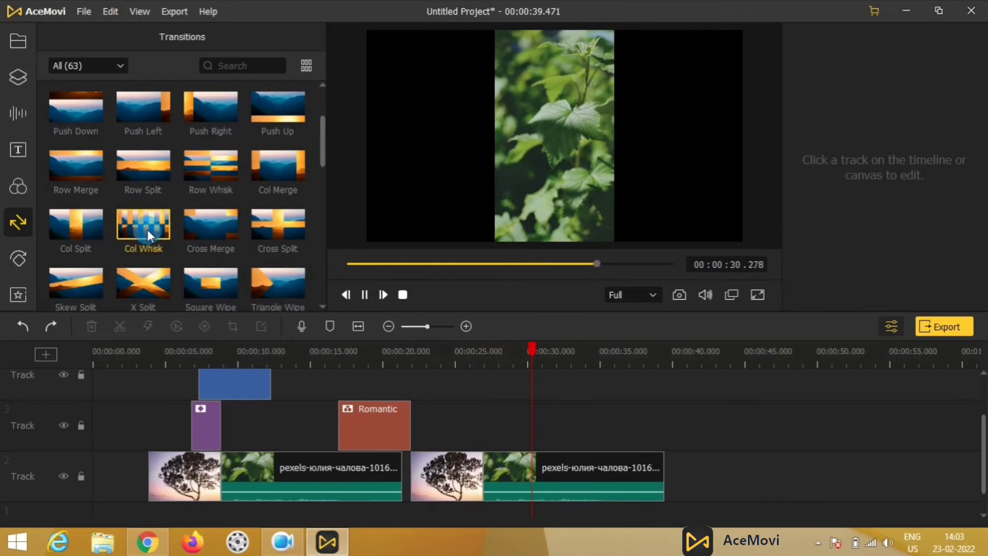
{"action": "left_click_drag", "start_coordinate": [147, 230], "coordinate": [385, 480]}
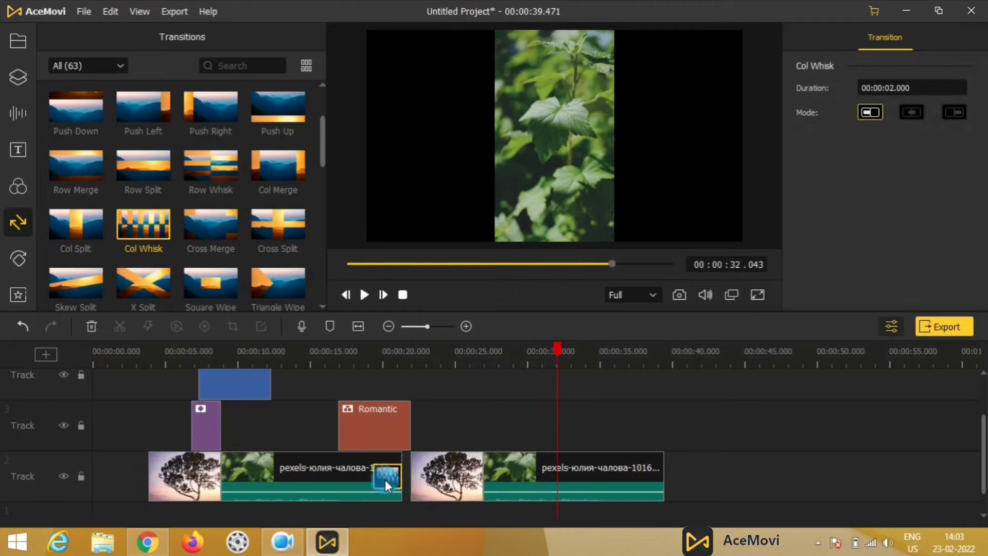
Play back the Col Whisk transition from about 18 seconds and browse the remaining transitions in the library
{"action": "left_click_drag", "start_coordinate": [557, 355], "coordinate": [364, 384]}
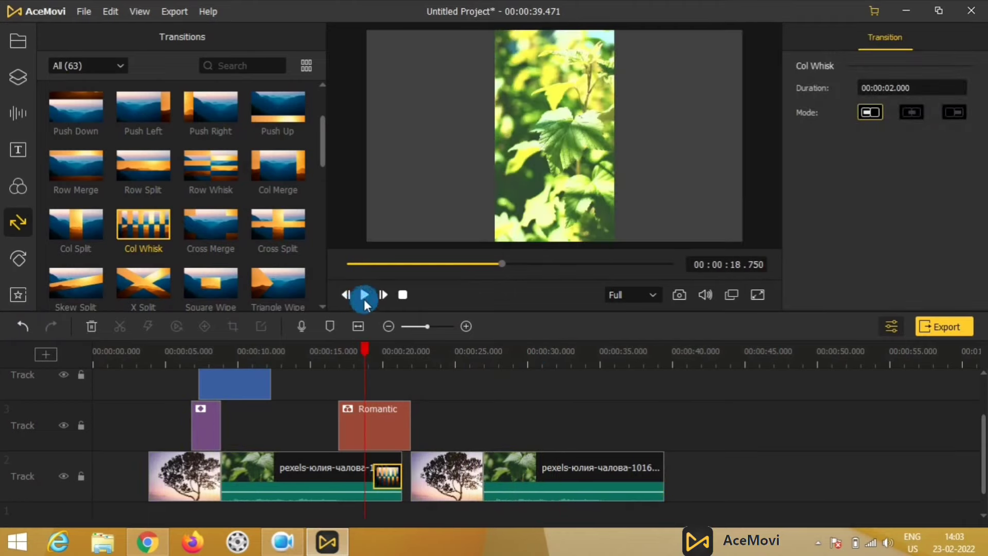
{"action": "left_click", "coordinate": [363, 295]}
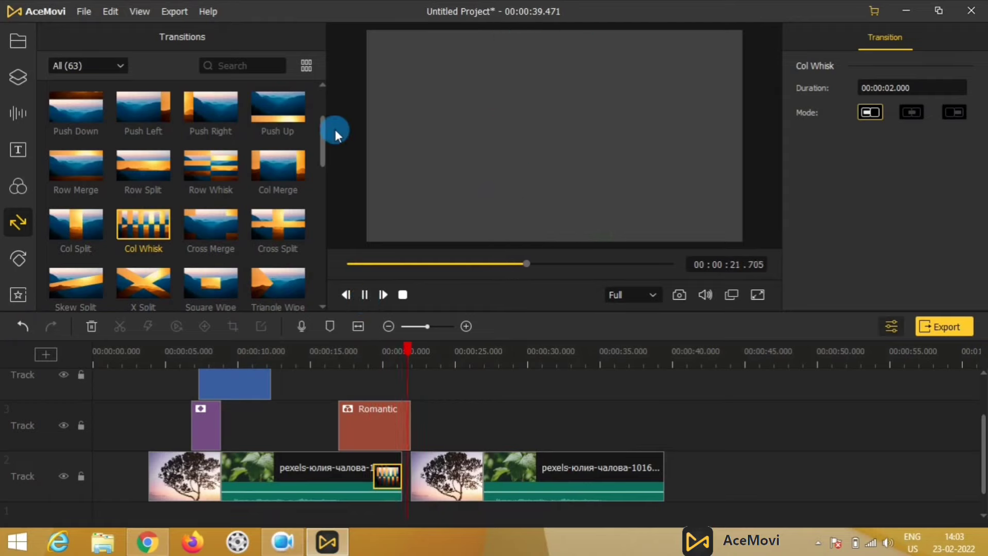
{"action": "left_click_drag", "start_coordinate": [322, 131], "coordinate": [318, 295]}
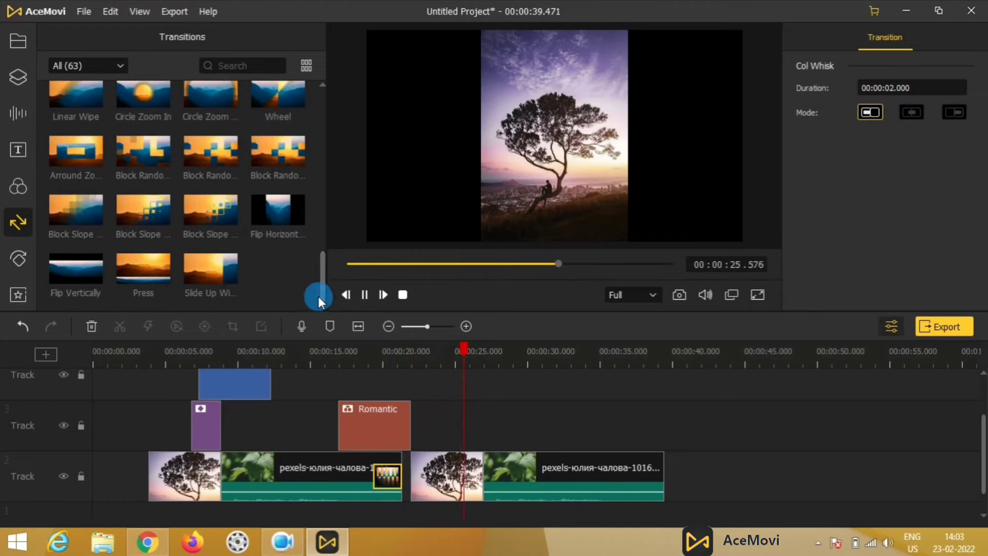
{"action": "left_click", "coordinate": [72, 68]}
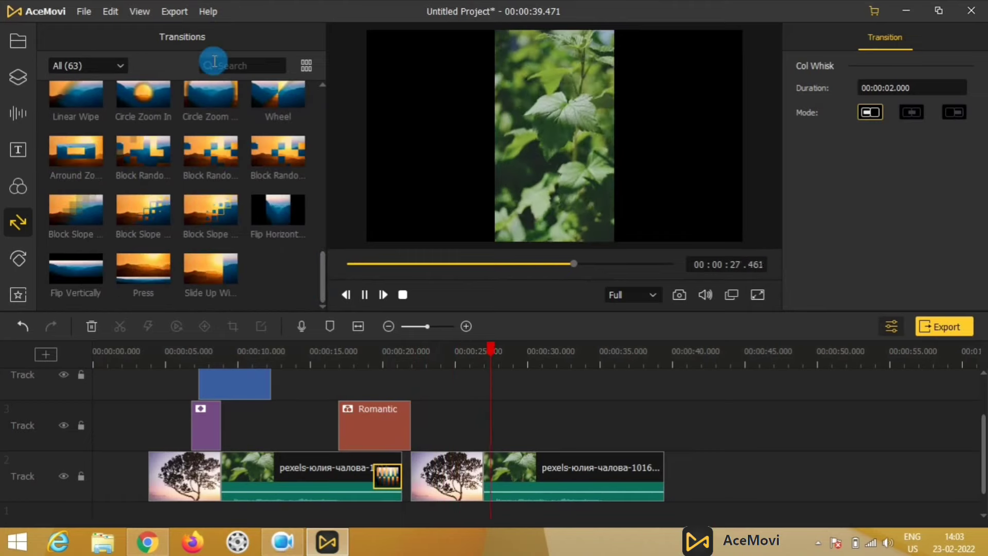
Add the regional Blur effect on the title's track directly above the Romantic filter, starting at about 17 seconds
{"action": "left_click", "coordinate": [17, 262]}
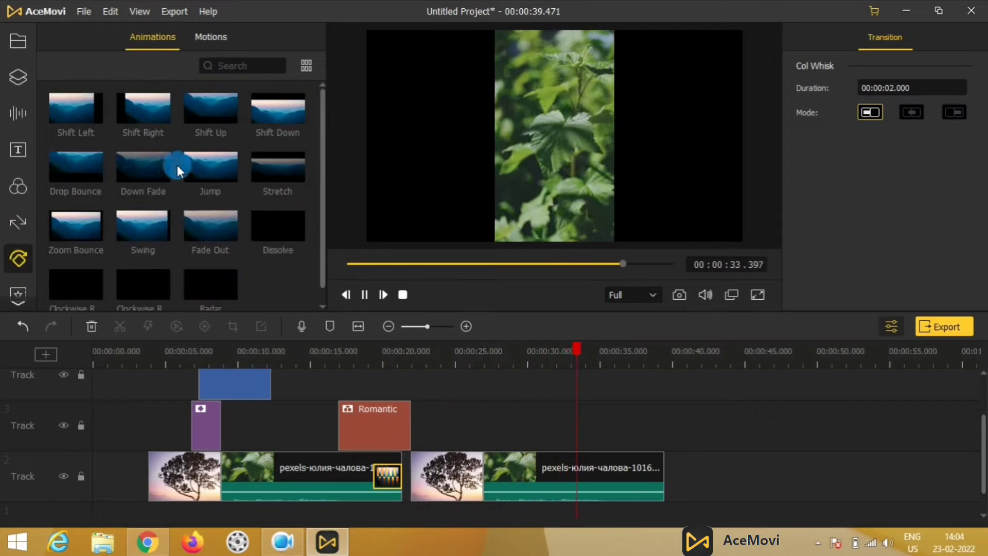
{"action": "left_click", "coordinate": [25, 291]}
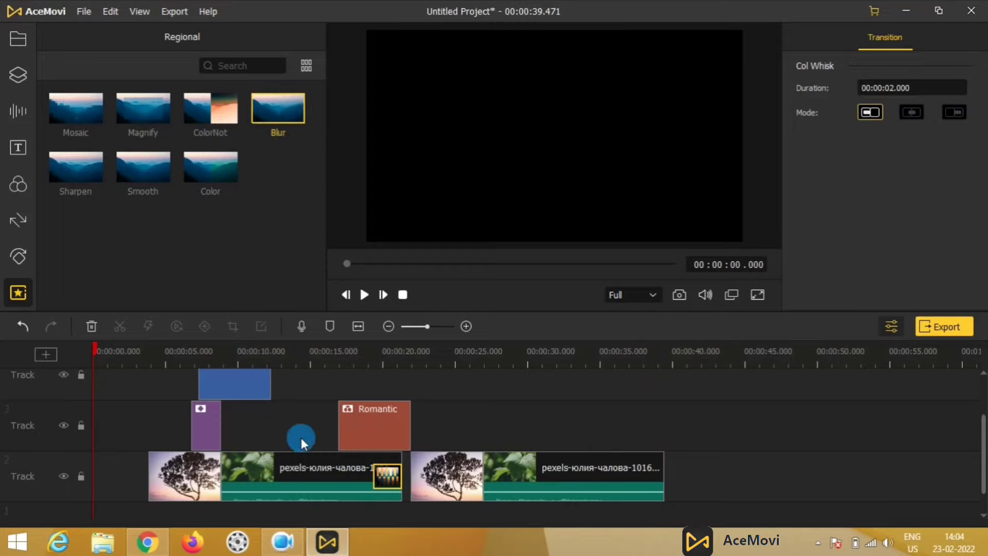
{"action": "left_click_drag", "start_coordinate": [266, 118], "coordinate": [341, 399]}
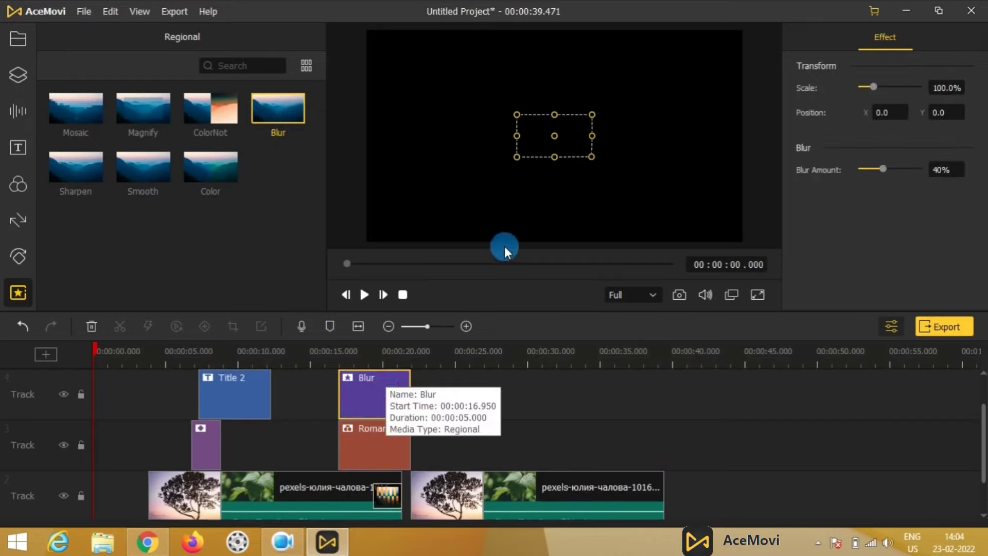
Set the Blur effect's amount to 79% and preview it on the leaf clip at about 17 seconds
{"action": "left_click", "coordinate": [271, 352]}
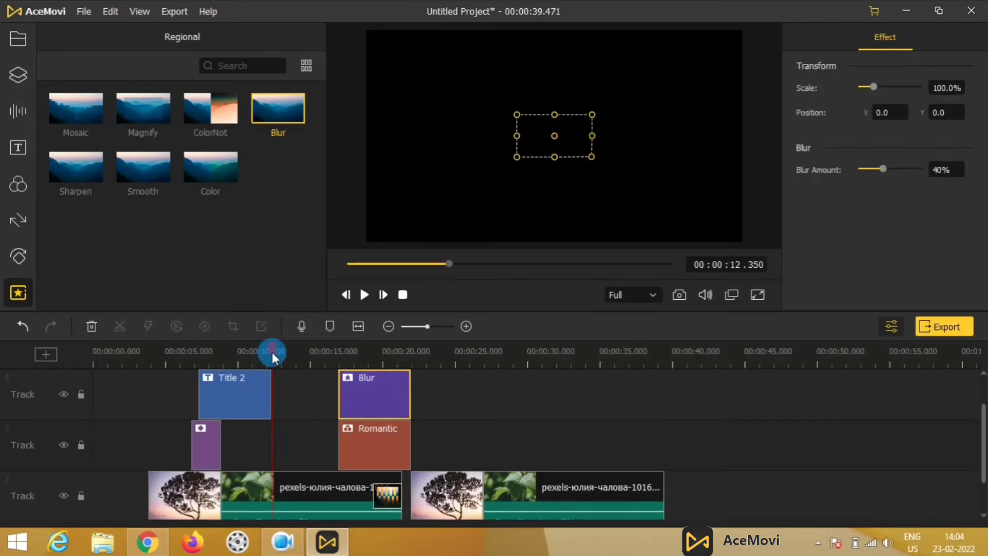
{"action": "left_click_drag", "start_coordinate": [273, 356], "coordinate": [312, 357]}
{"action": "left_click", "coordinate": [581, 126]}
{"action": "left_click_drag", "start_coordinate": [879, 171], "coordinate": [898, 169]}
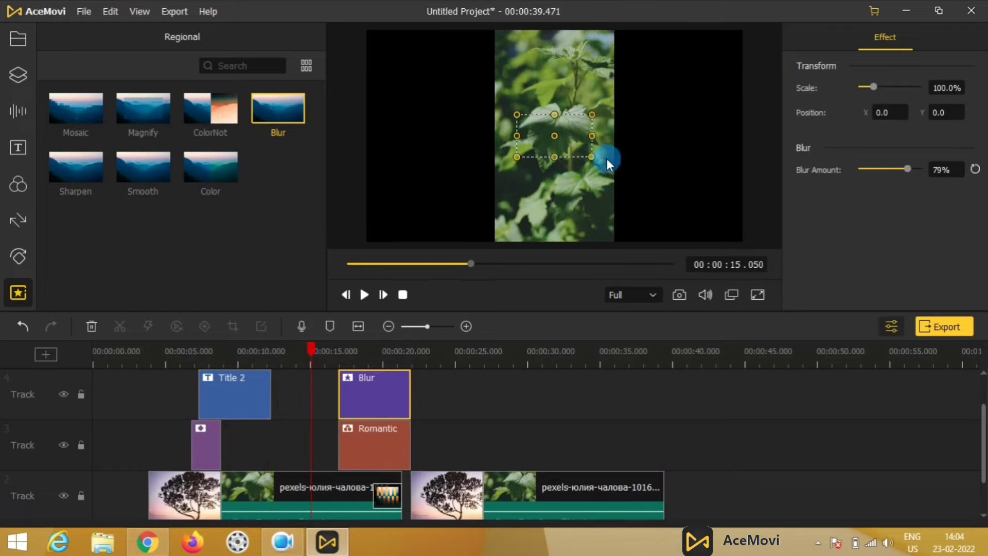
{"action": "left_click", "coordinate": [560, 175]}
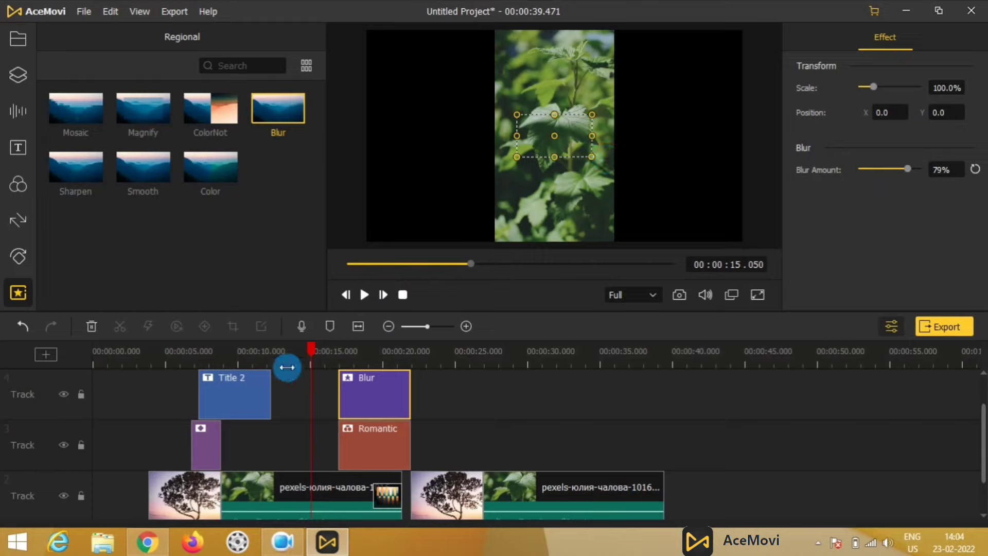
{"action": "left_click_drag", "start_coordinate": [312, 354], "coordinate": [344, 358]}
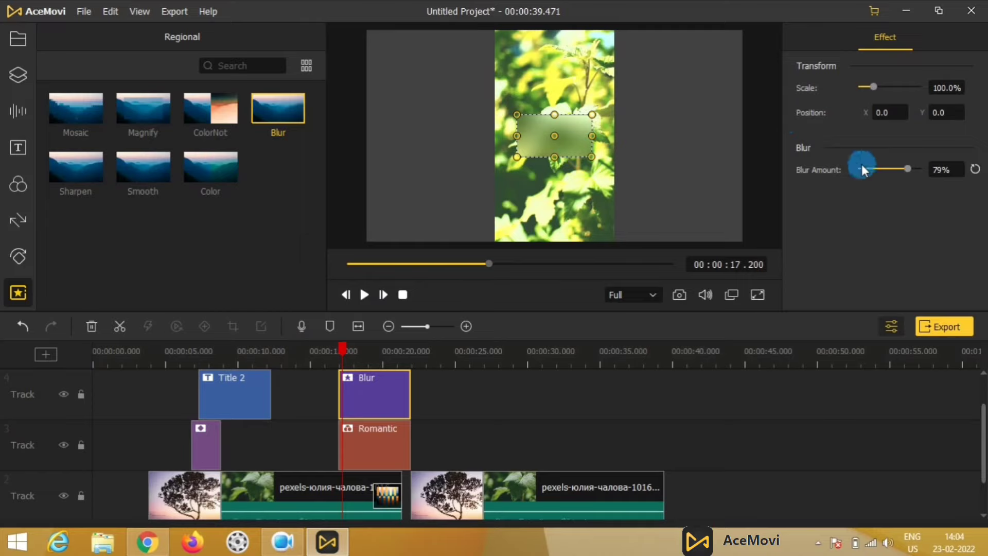
Enlarge the blur region in the preview to a scale of 552.8% and position it at X 362.2, Y 38.0
{"action": "left_click_drag", "start_coordinate": [590, 157], "coordinate": [547, 65]}
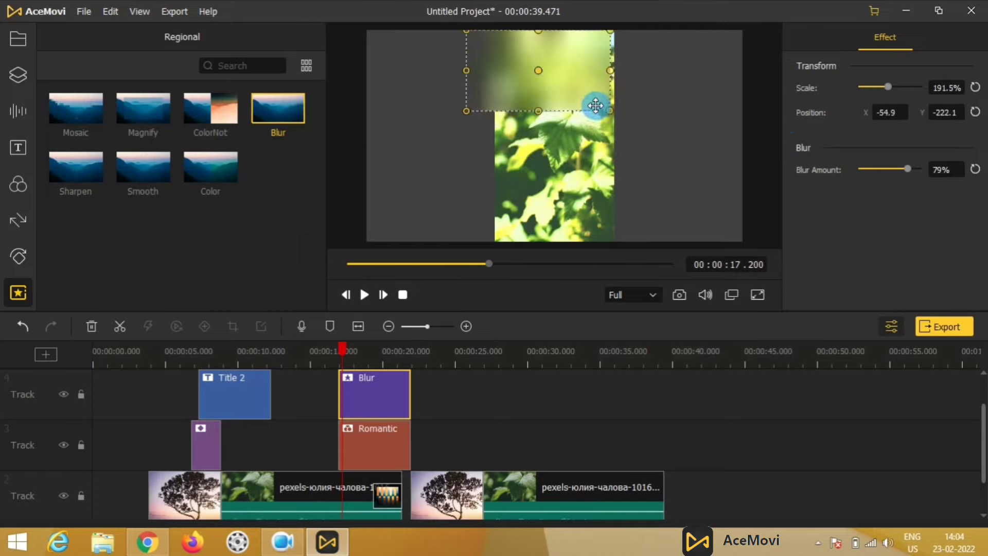
{"action": "left_click_drag", "start_coordinate": [610, 110], "coordinate": [652, 266]}
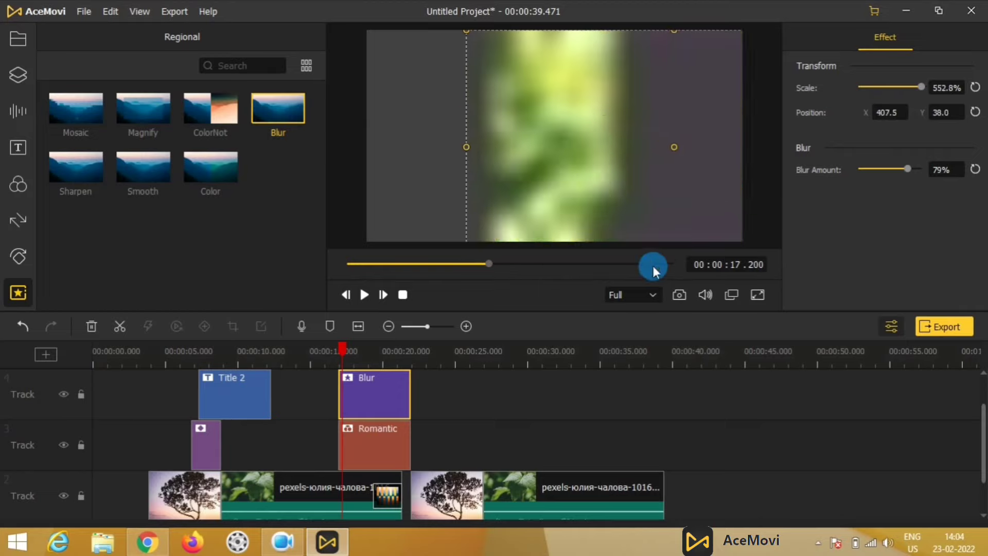
{"action": "left_click_drag", "start_coordinate": [592, 137], "coordinate": [577, 140]}
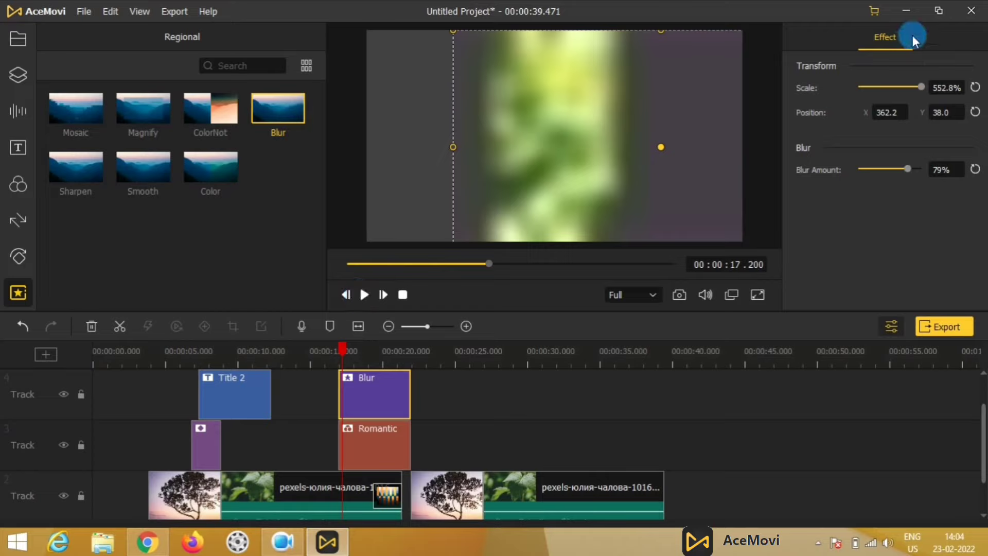
Return to the imported media and add four empty tracks to the timeline
{"action": "left_click", "coordinate": [14, 48]}
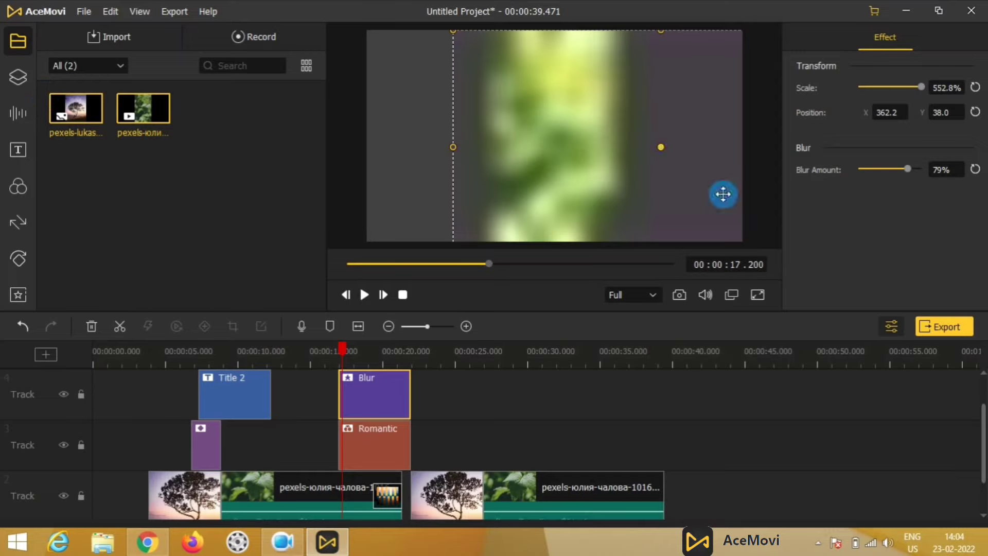
{"action": "left_click", "coordinate": [124, 150]}
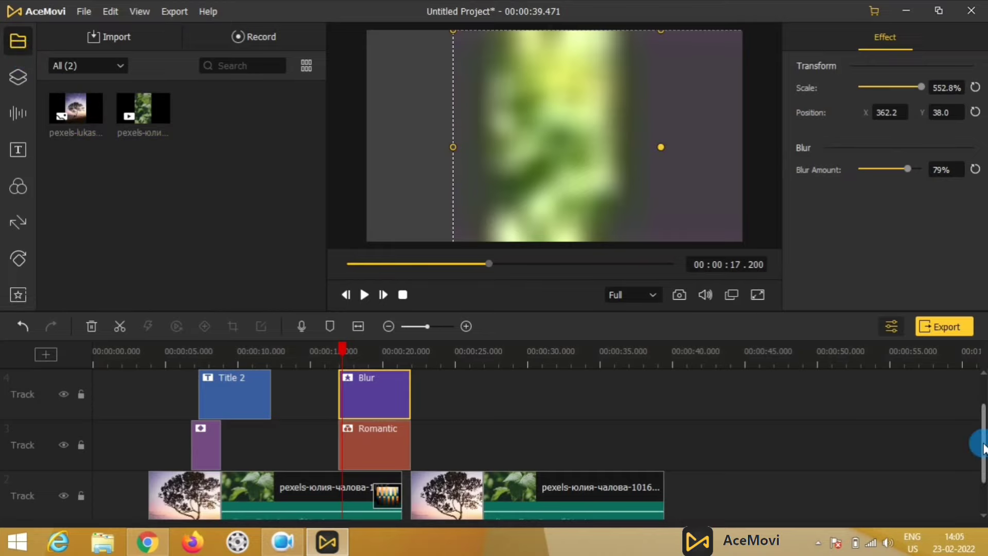
{"action": "scroll", "coordinate": [975, 433], "scroll_direction": "down", "scroll_amount": 1}
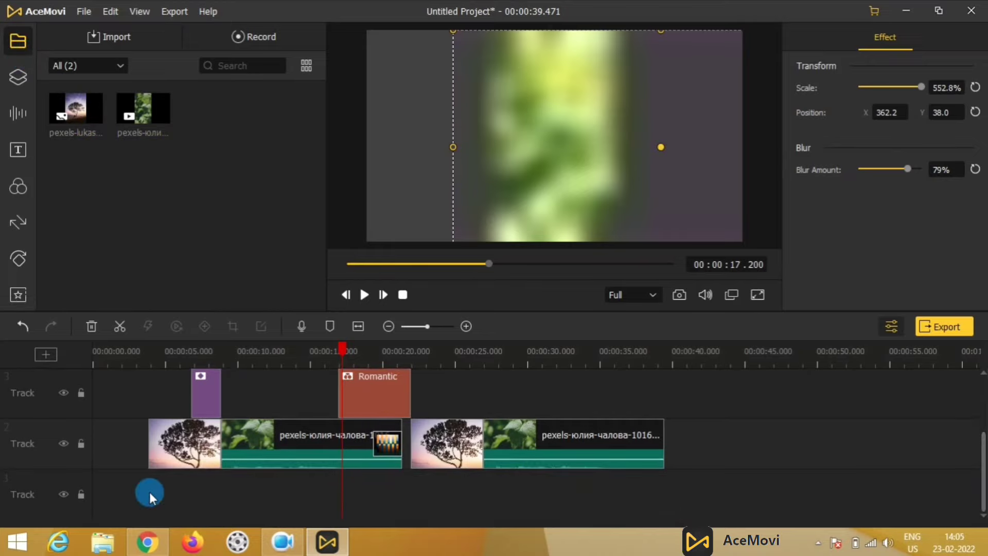
{"action": "left_click", "coordinate": [45, 358]}
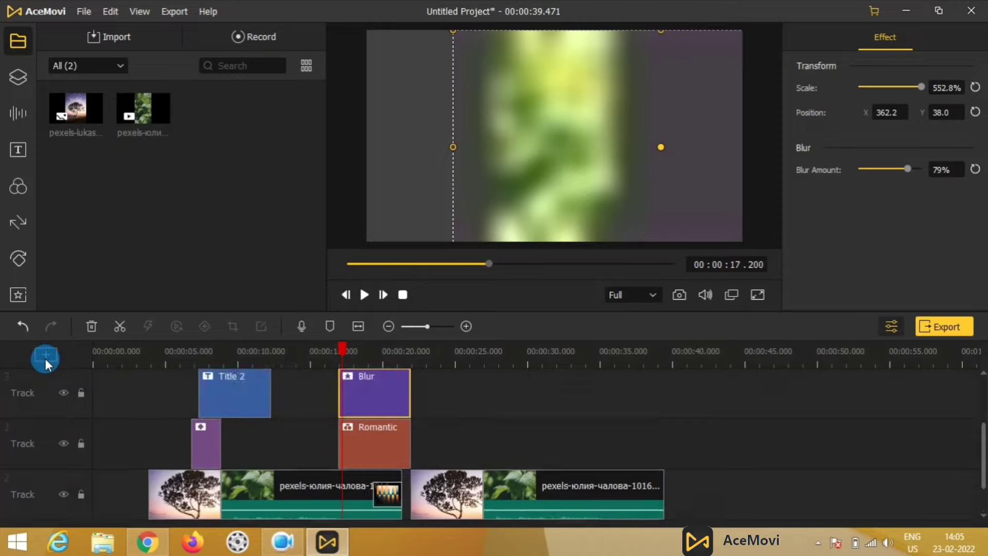
{"action": "left_click", "coordinate": [45, 358]}
{"action": "left_click", "coordinate": [46, 358]}
{"action": "left_click", "coordinate": [45, 357]}
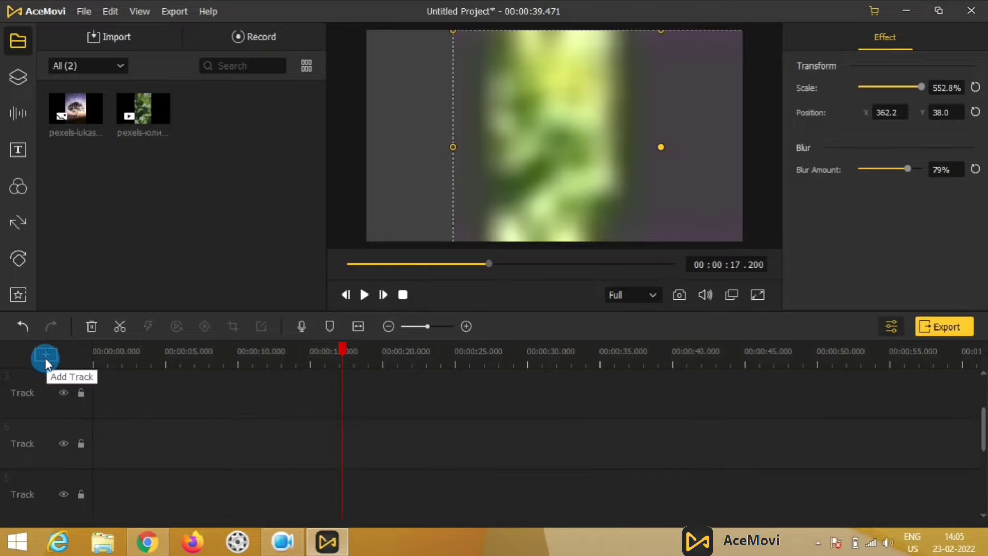
Undo the last three track additions
{"action": "left_click", "coordinate": [21, 326]}
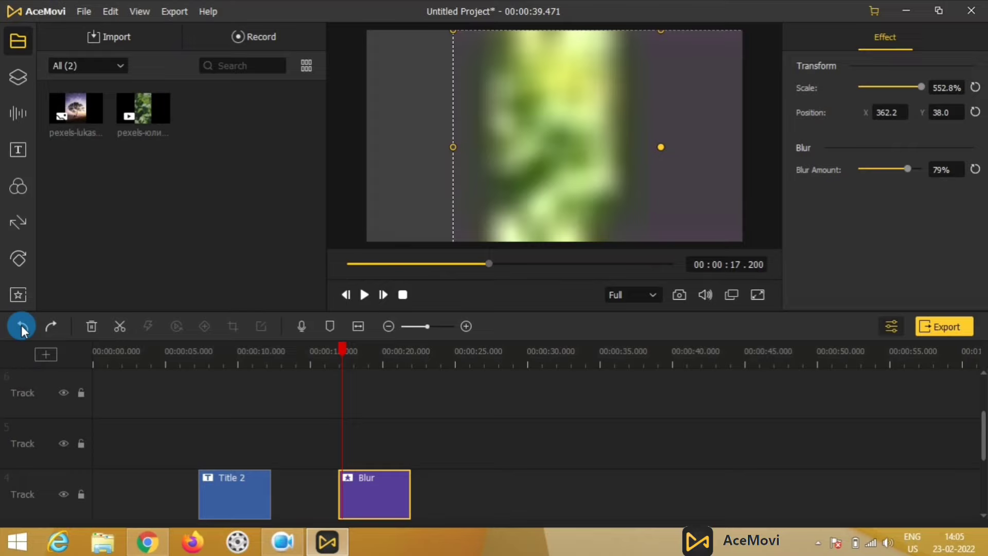
{"action": "left_click", "coordinate": [22, 327]}
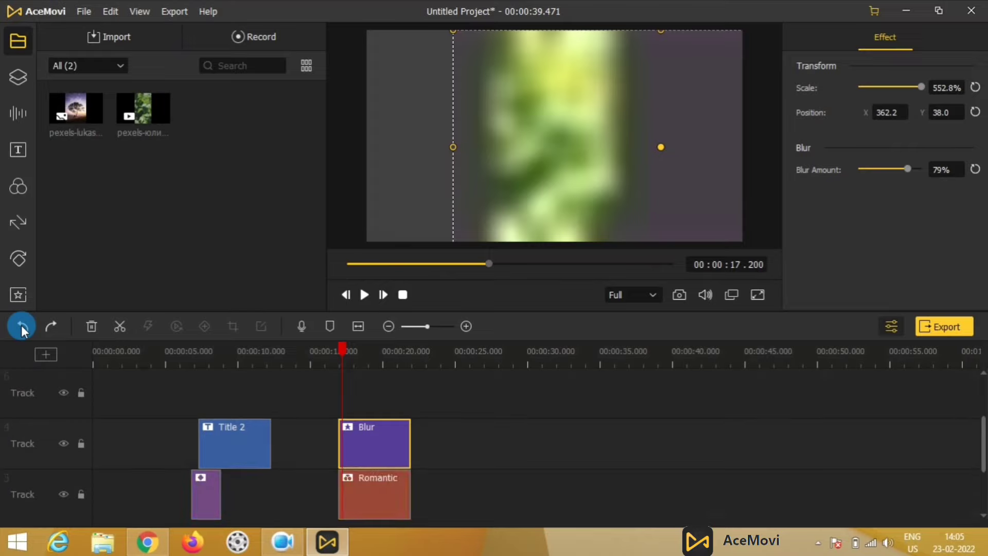
{"action": "left_click", "coordinate": [21, 327]}
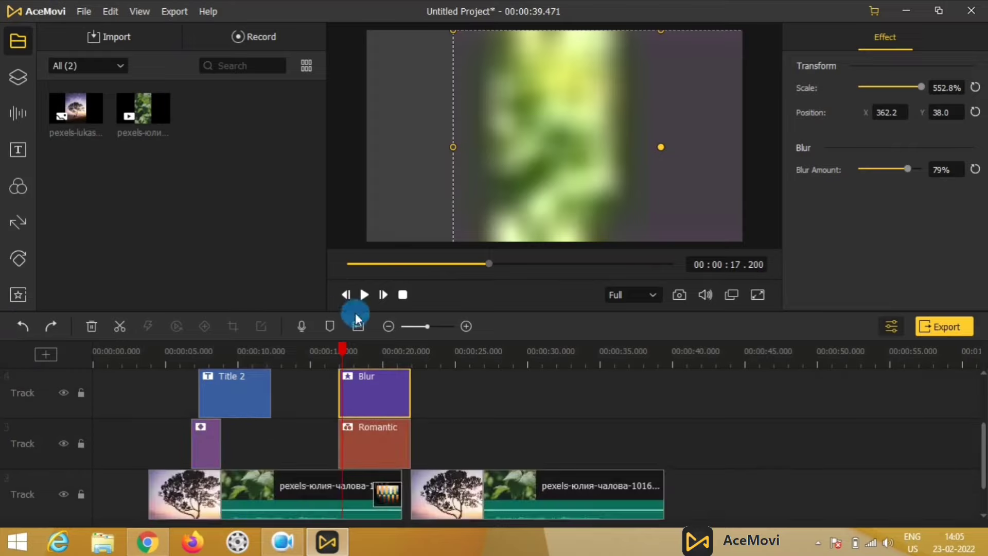
Capture a snapshot of the leaf clip's frame at about 15.4 seconds
{"action": "mouse_move", "coordinate": [428, 323]}
{"action": "left_mouse_down"}
{"action": "mouse_move", "coordinate": [414, 326]}
{"action": "mouse_move", "coordinate": [454, 326]}
{"action": "mouse_move", "coordinate": [430, 327]}
{"action": "left_mouse_up"}
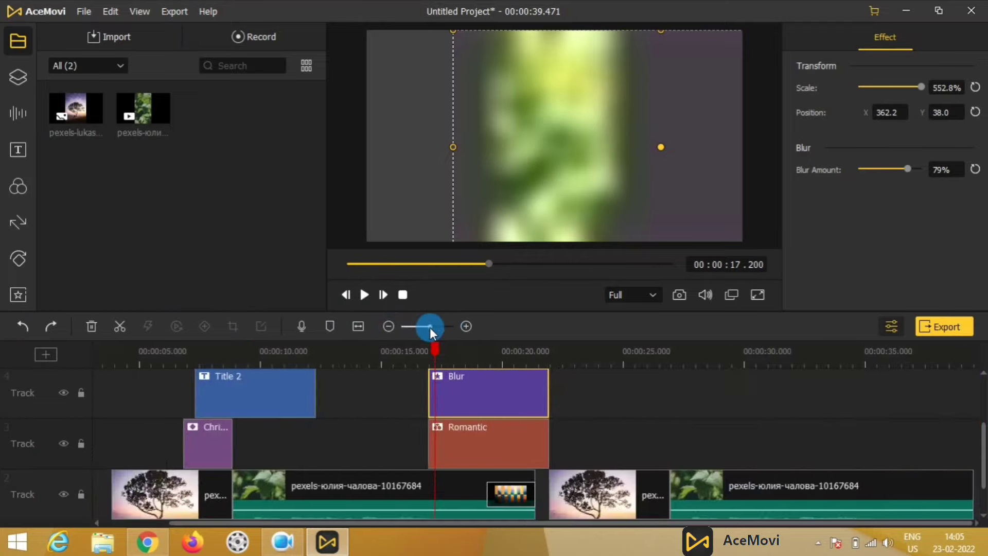
{"action": "left_click", "coordinate": [388, 294]}
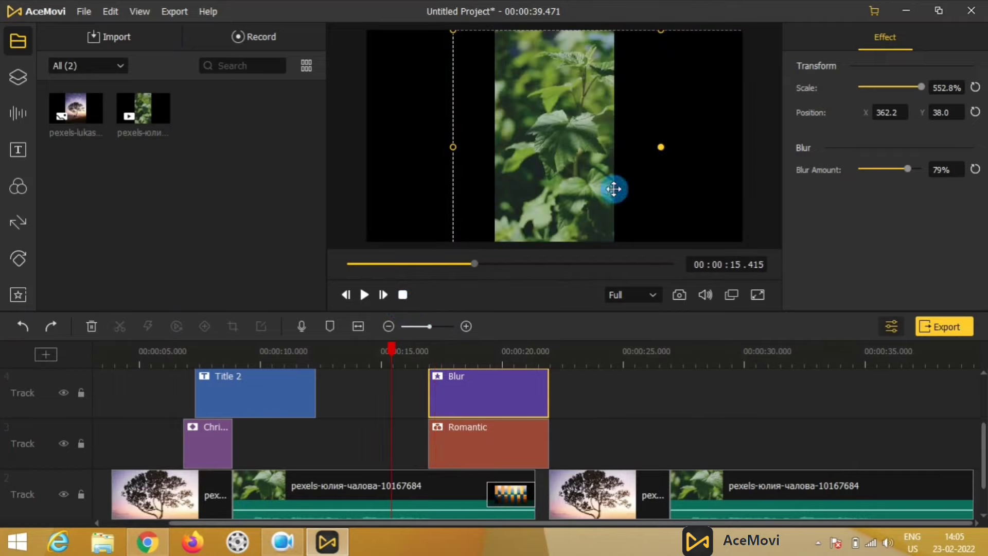
{"action": "left_click", "coordinate": [679, 295]}
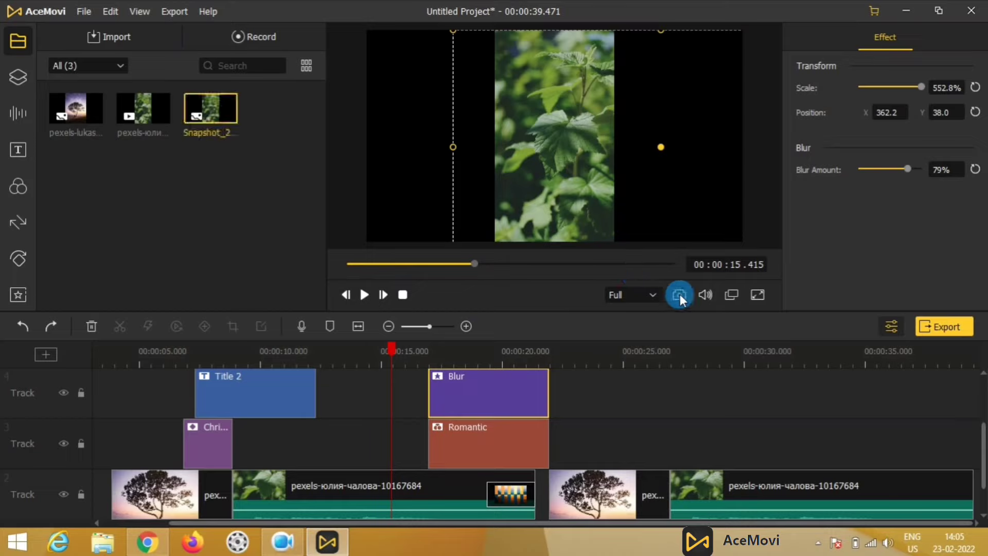
Place the snapshot on the Blur track, starting at about 24 seconds, and move its picture to X 54.2, Y 76.0
{"action": "left_click_drag", "start_coordinate": [213, 117], "coordinate": [601, 385]}
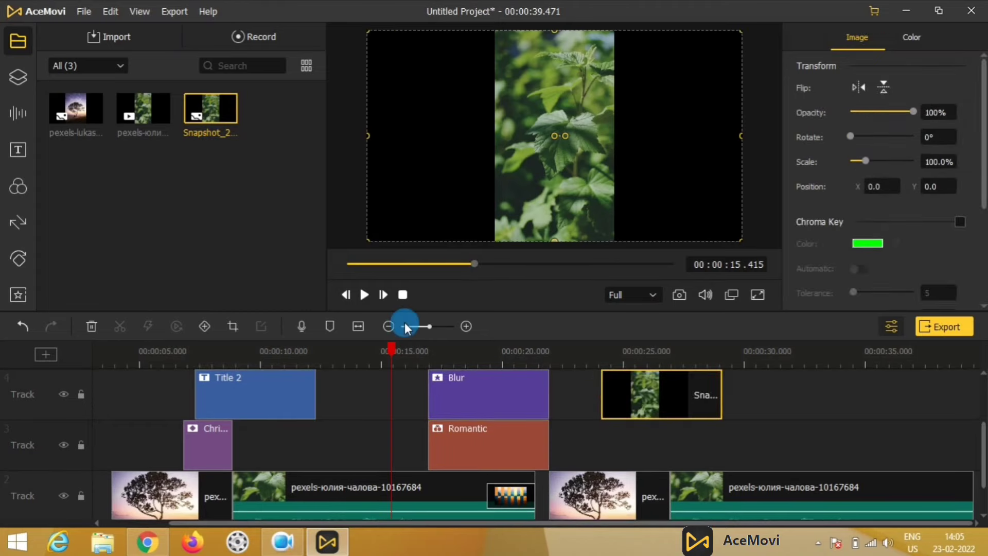
{"action": "left_click_drag", "start_coordinate": [393, 352], "coordinate": [648, 453]}
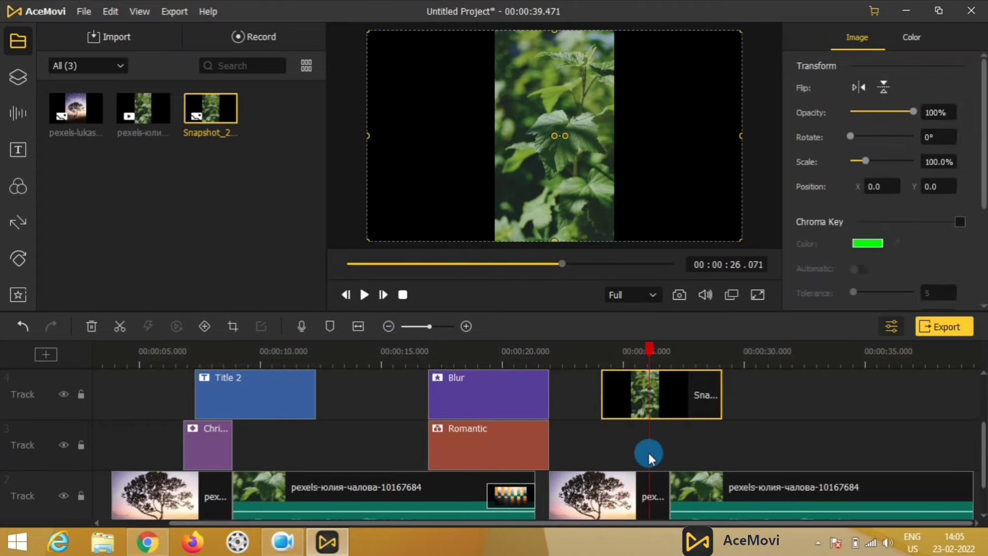
{"action": "left_click_drag", "start_coordinate": [529, 205], "coordinate": [606, 166]}
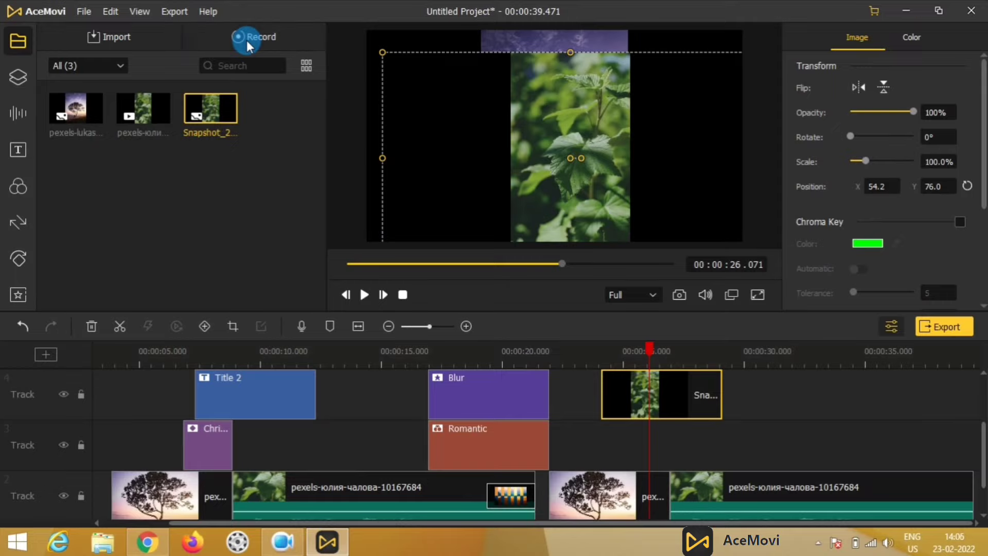
Switch to AceMovi Recorder and examine the available recording area sizes, including full screen and custom area
{"action": "left_click", "coordinate": [246, 40]}
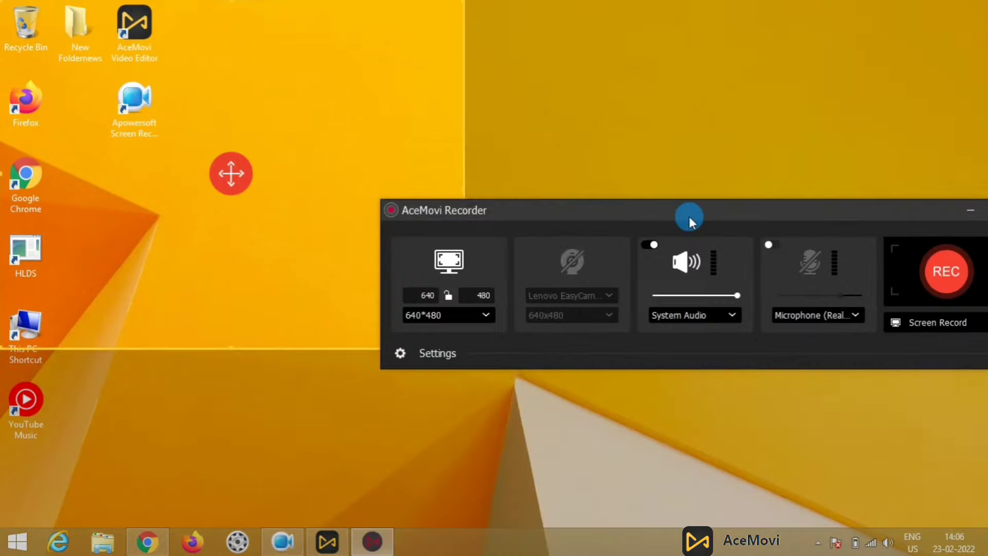
{"action": "left_click_drag", "start_coordinate": [690, 214], "coordinate": [474, 216]}
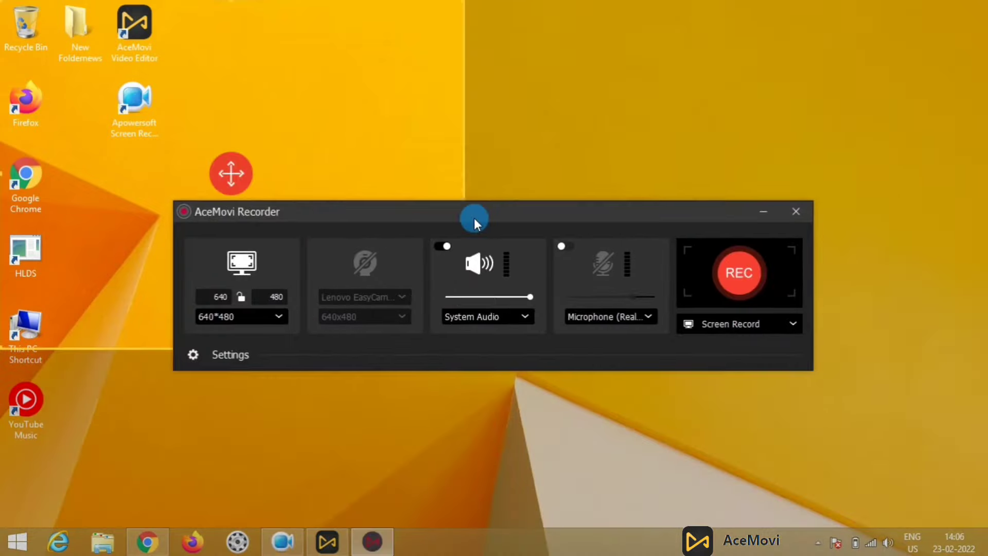
{"action": "left_click", "coordinate": [261, 318]}
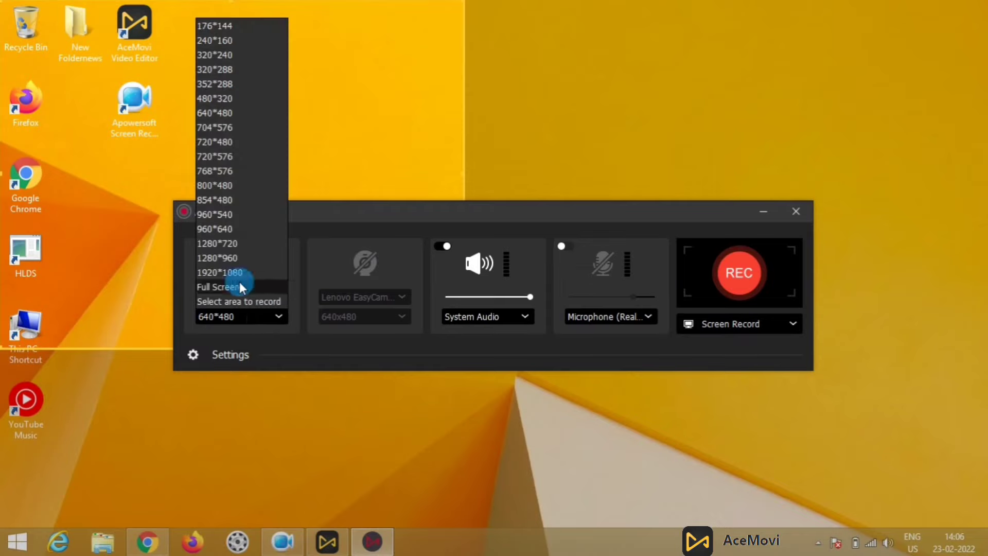
{"action": "left_click", "coordinate": [268, 311]}
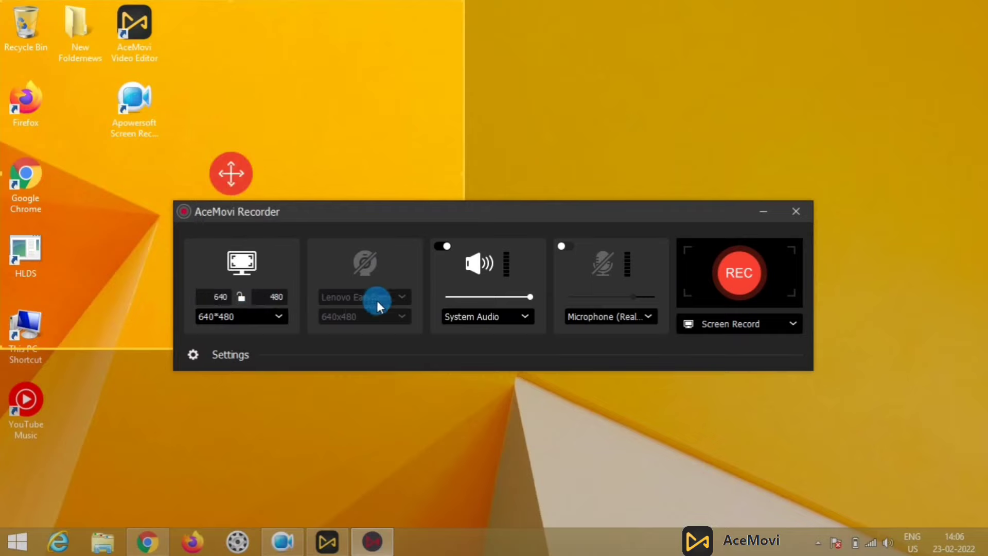
Examine the recorder's system audio source options and its available recording modes
{"action": "left_click", "coordinate": [492, 315]}
{"action": "left_click", "coordinate": [492, 314]}
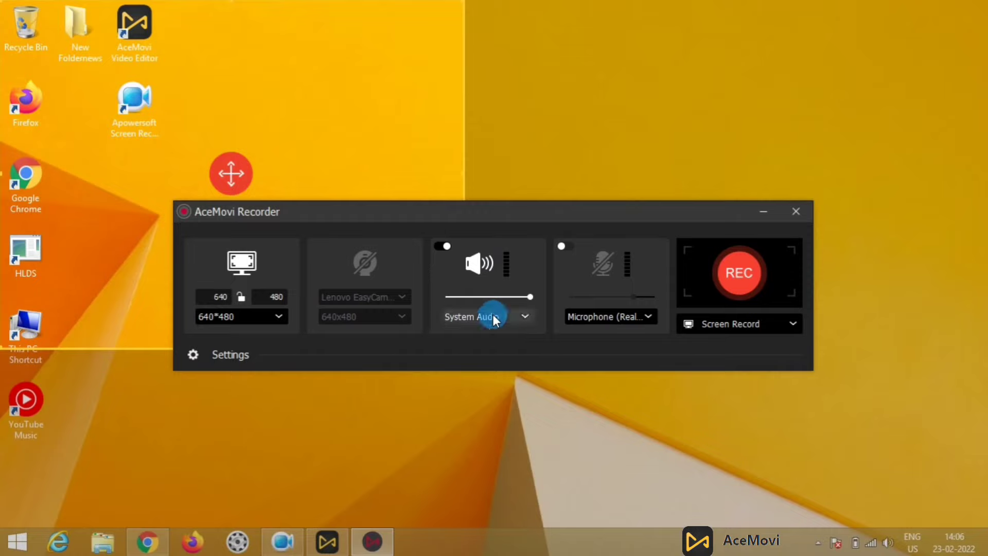
{"action": "left_click", "coordinate": [492, 313]}
{"action": "left_click", "coordinate": [492, 313]}
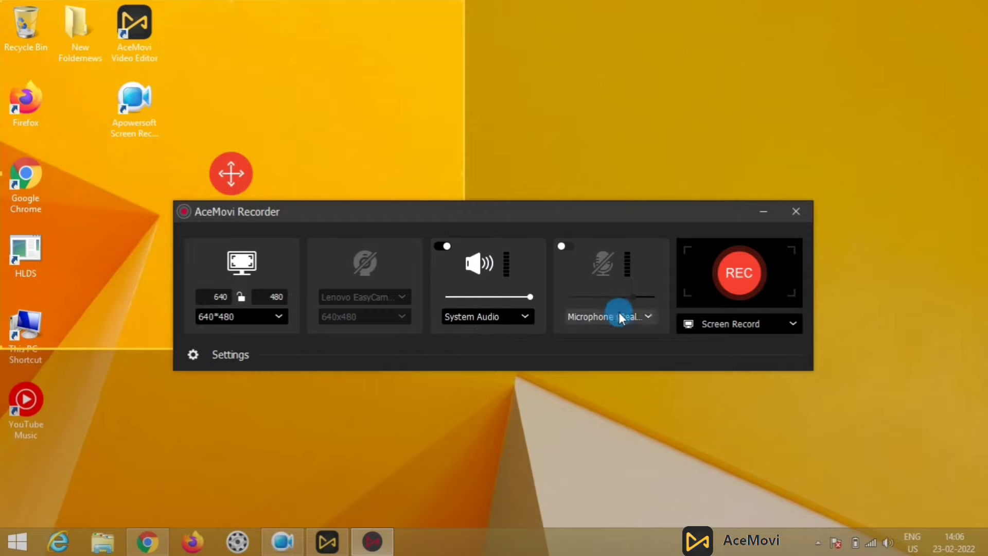
{"action": "left_click", "coordinate": [724, 322]}
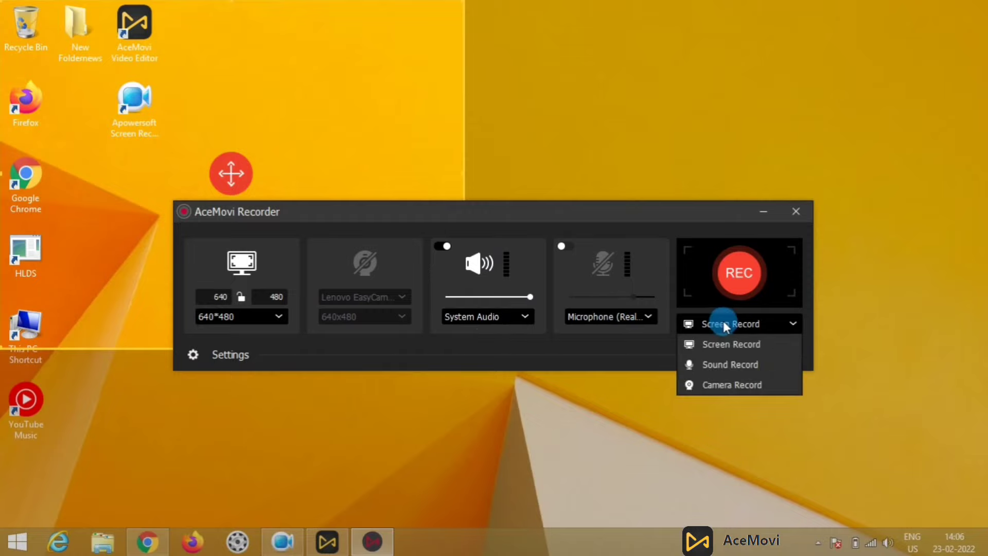
Close the recorder, return to the AceMovi editor, and move the snapshot's picture to X -73.9, Y 0.0
{"action": "left_click", "coordinate": [717, 339]}
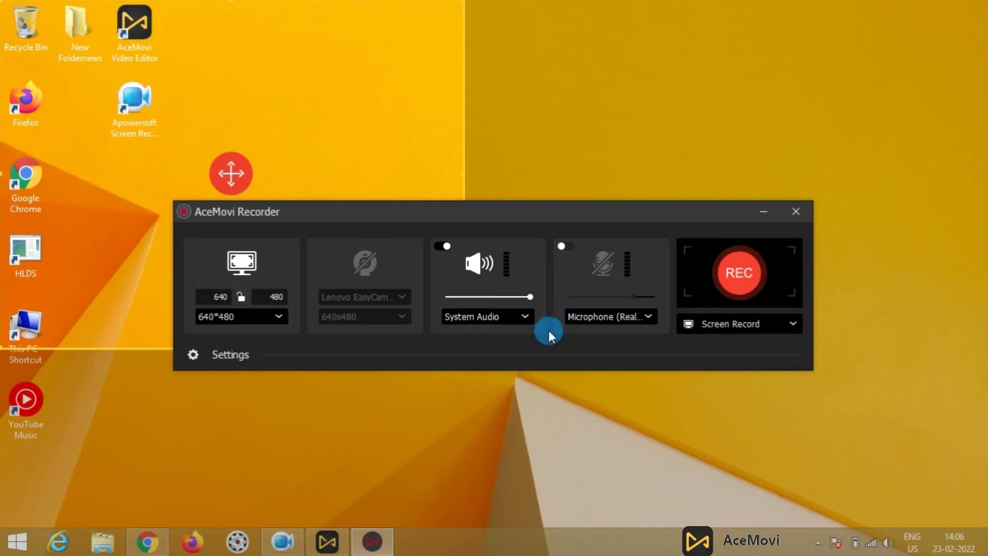
{"action": "left_click", "coordinate": [796, 212]}
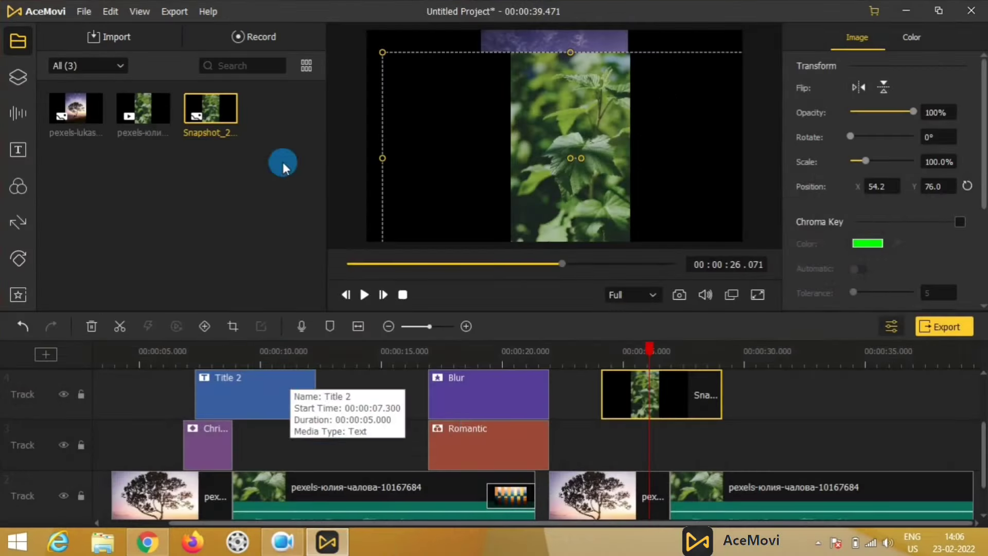
{"action": "left_click", "coordinate": [262, 39]}
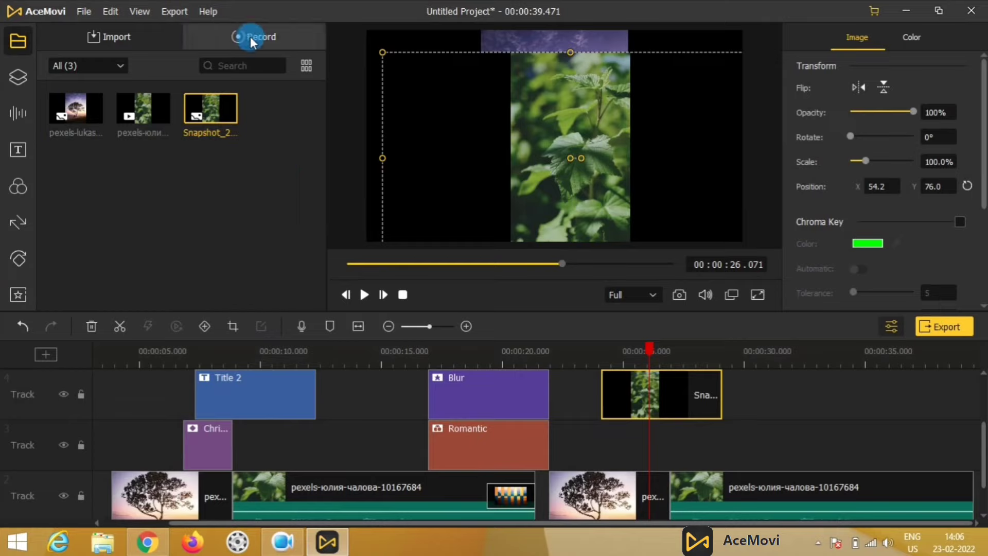
{"action": "left_click_drag", "start_coordinate": [555, 146], "coordinate": [531, 113]}
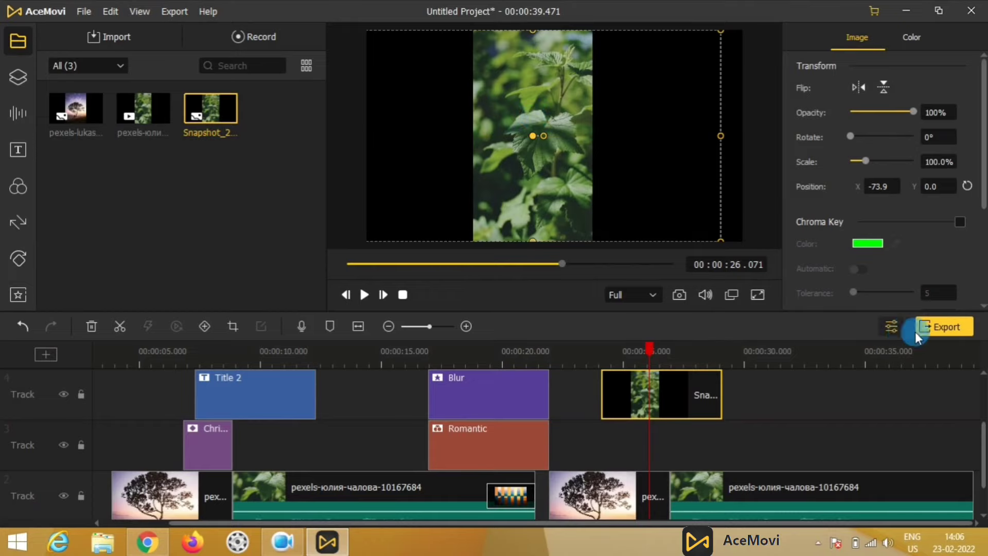
Hide and restore the snapshot clip's property settings, and examine its image transform, tone and color balance options
{"action": "left_click", "coordinate": [889, 328]}
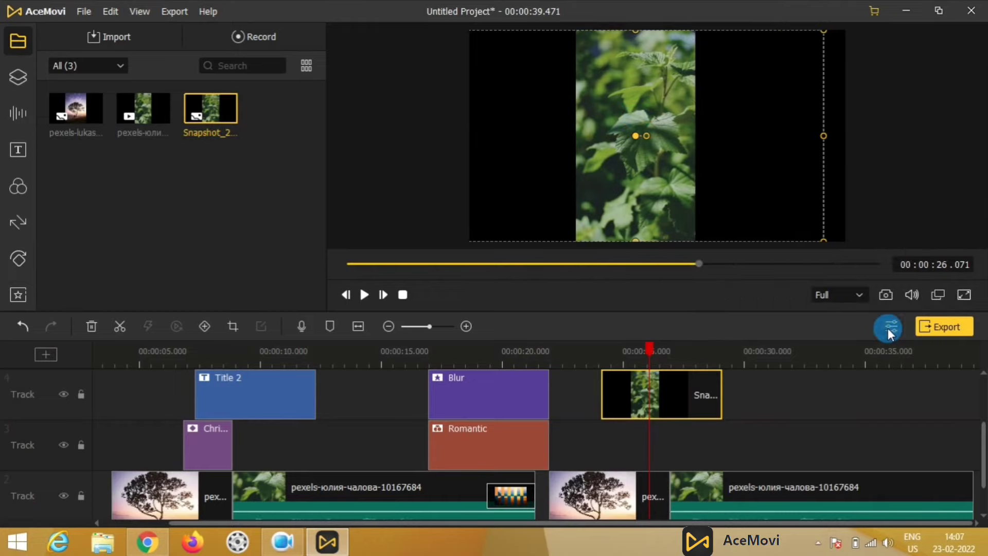
{"action": "left_click", "coordinate": [888, 328]}
{"action": "left_click", "coordinate": [888, 327]}
{"action": "left_click", "coordinate": [887, 327]}
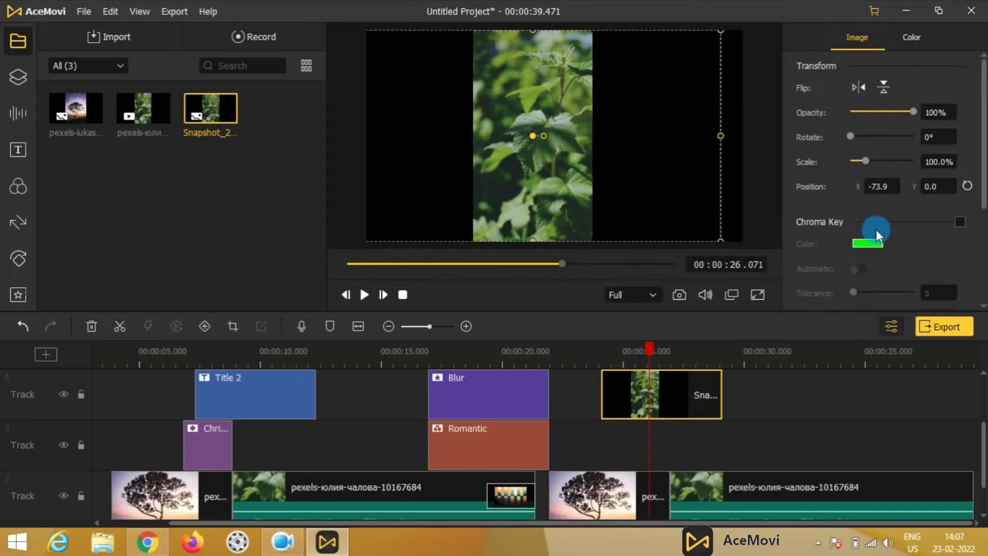
{"action": "left_click", "coordinate": [910, 38]}
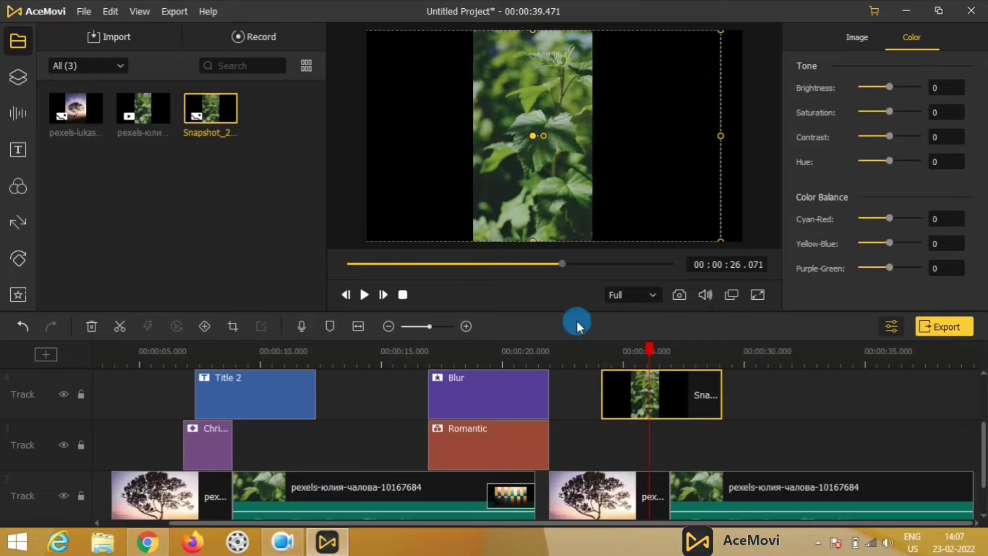
{"action": "left_click", "coordinate": [175, 174]}
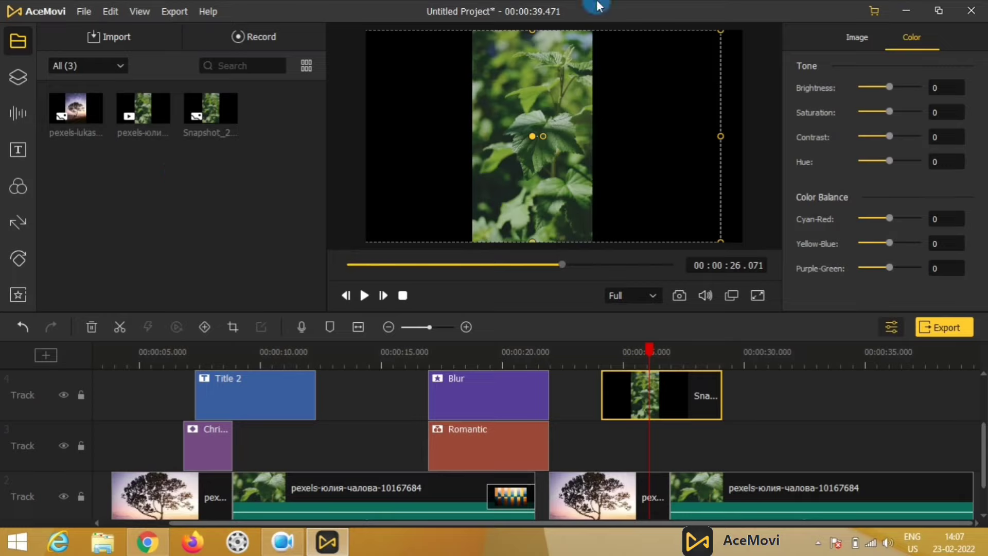
{"action": "left_click", "coordinate": [848, 37]}
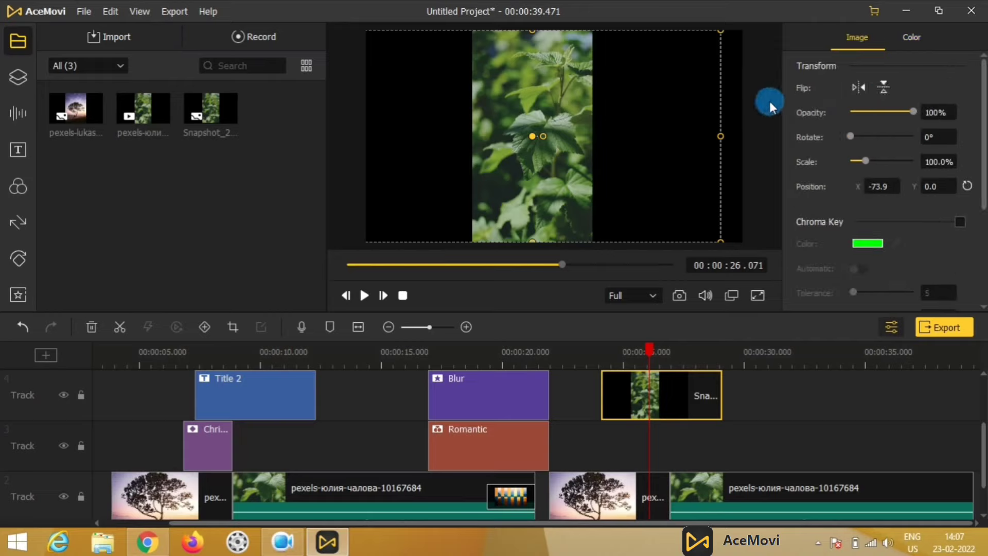
{"action": "left_click", "coordinate": [903, 42]}
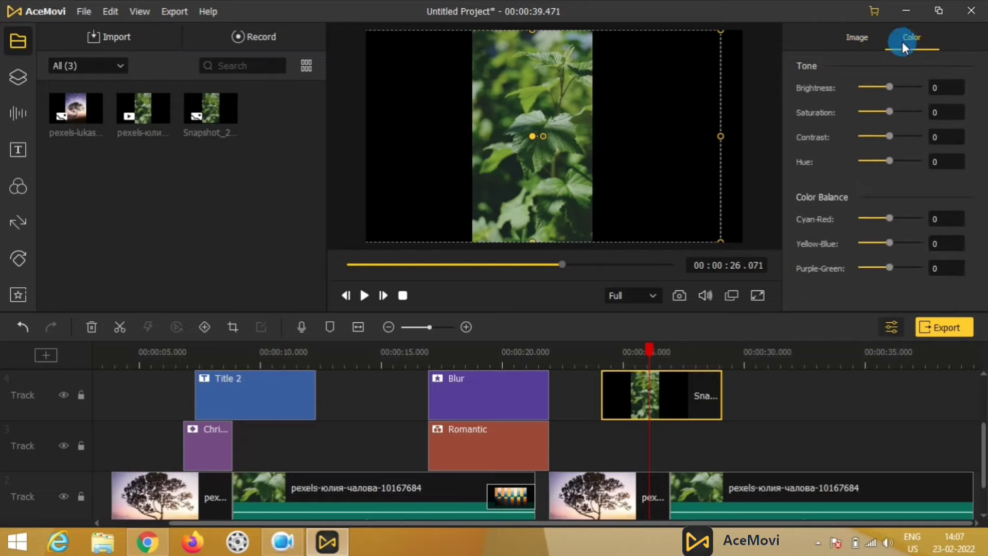
Export the project as an MP4 named My_Video at 1280*720 with automatic thread count, continuing in the trial version
{"action": "left_click", "coordinate": [936, 330]}
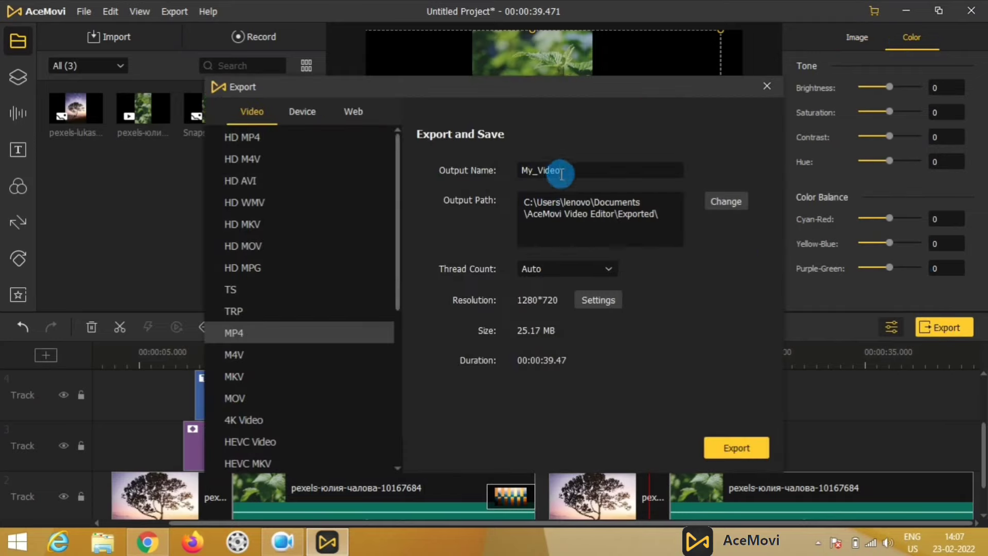
{"action": "left_click", "coordinate": [554, 271]}
{"action": "left_click", "coordinate": [554, 271]}
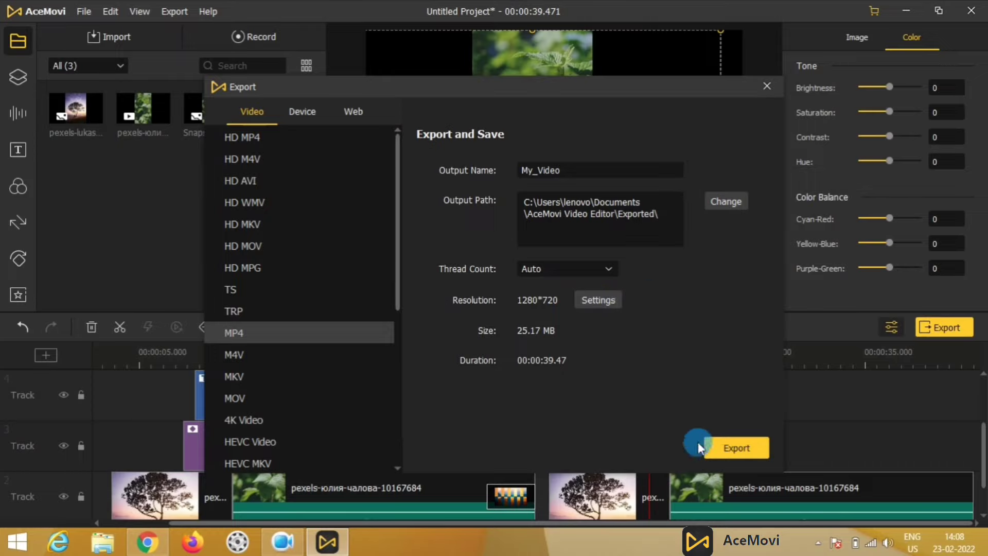
{"action": "left_click", "coordinate": [730, 449]}
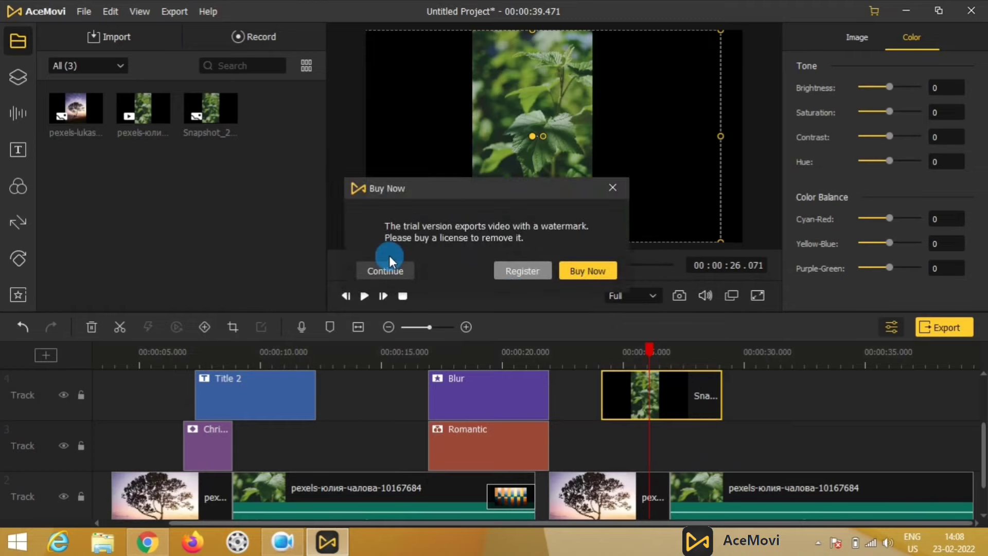
{"action": "left_click", "coordinate": [394, 263]}
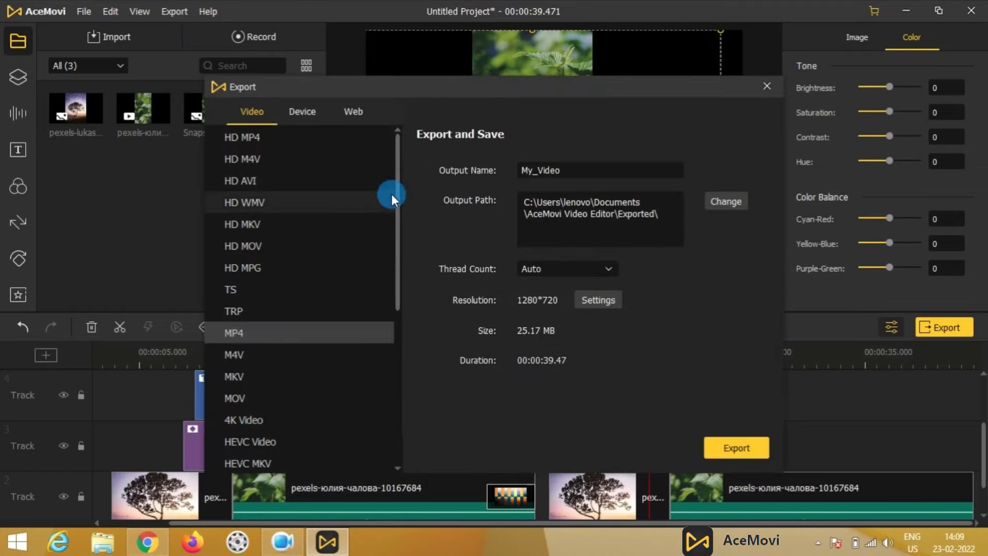
Look through the available video export formats and start another MP4 export of My_Video
{"action": "left_click_drag", "start_coordinate": [397, 198], "coordinate": [399, 264]}
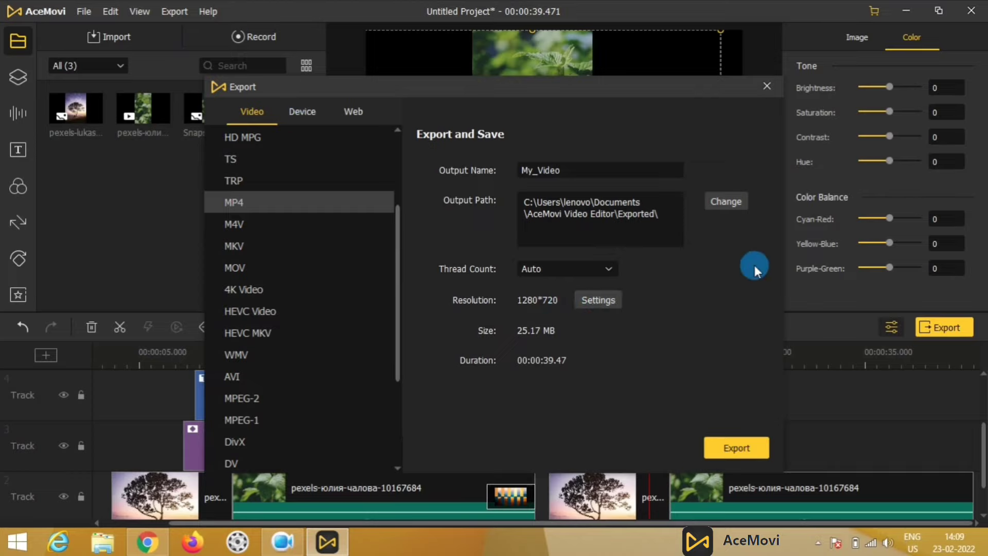
{"action": "left_click", "coordinate": [721, 444]}
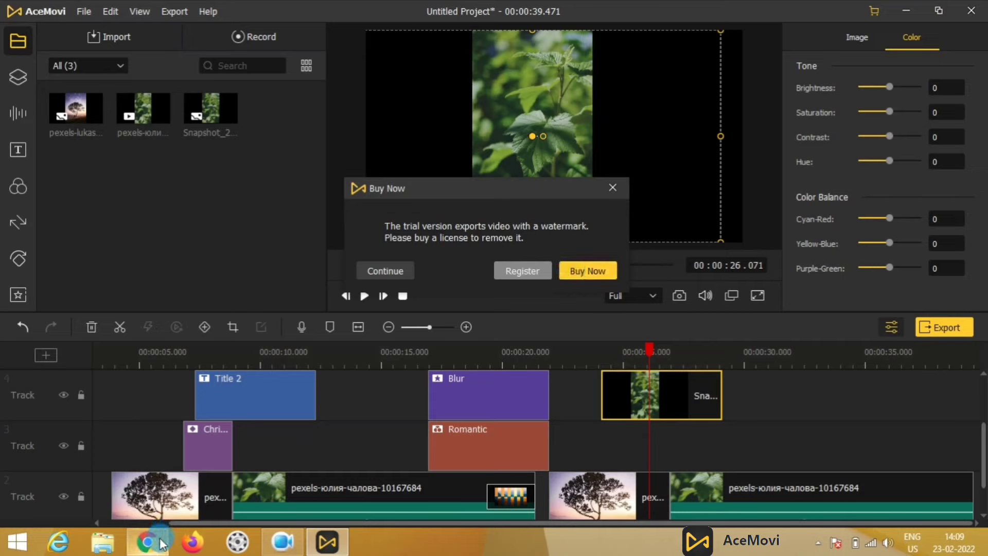
Switch to the AceMovi purchase page in Chrome and examine the 1-Month, Lifetime and 1-Year plans
{"action": "mouse_move", "coordinate": [165, 538]}
{"action": "left_click", "coordinate": [192, 484]}
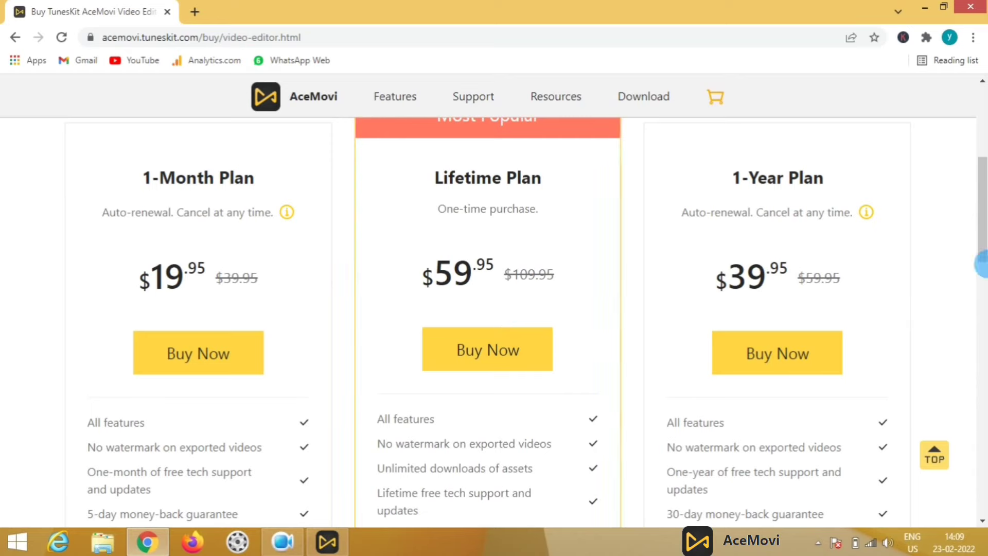
{"action": "scroll", "coordinate": [973, 144], "scroll_direction": "up", "scroll_amount": 5}
{"action": "scroll", "coordinate": [963, 182], "scroll_direction": "down", "scroll_amount": 4}
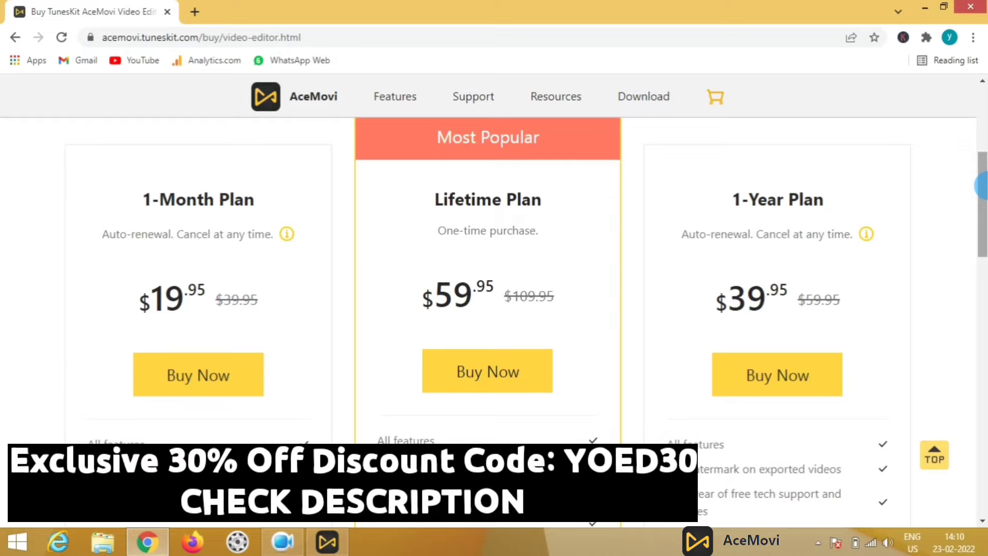
{"action": "mouse_move", "coordinate": [980, 186]}
{"action": "left_mouse_down"}
{"action": "mouse_move", "coordinate": [982, 224]}
{"action": "mouse_move", "coordinate": [983, 201]}
{"action": "left_mouse_up"}
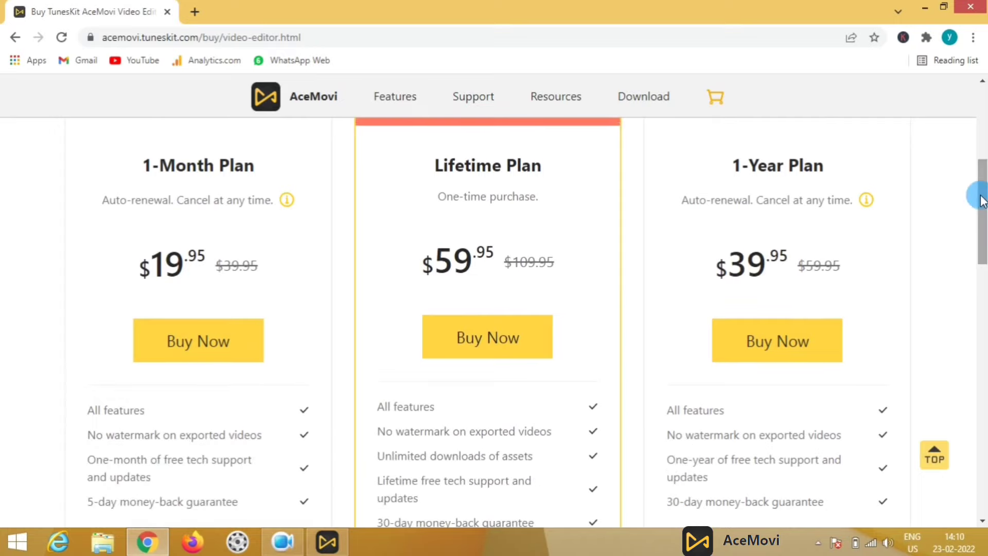